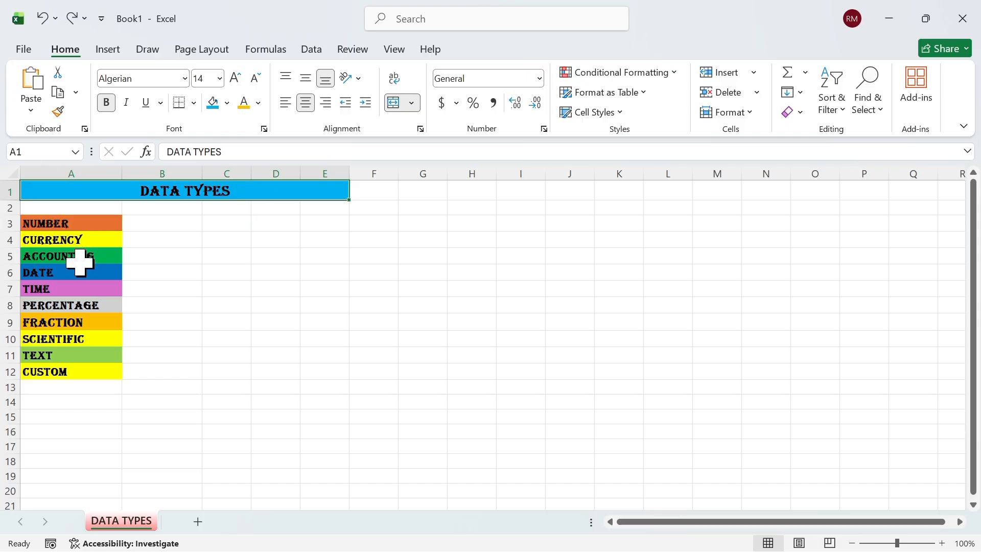
Type 45 into B3 beside the NUMBER label, leaving it in General format
left_click(70, 353)
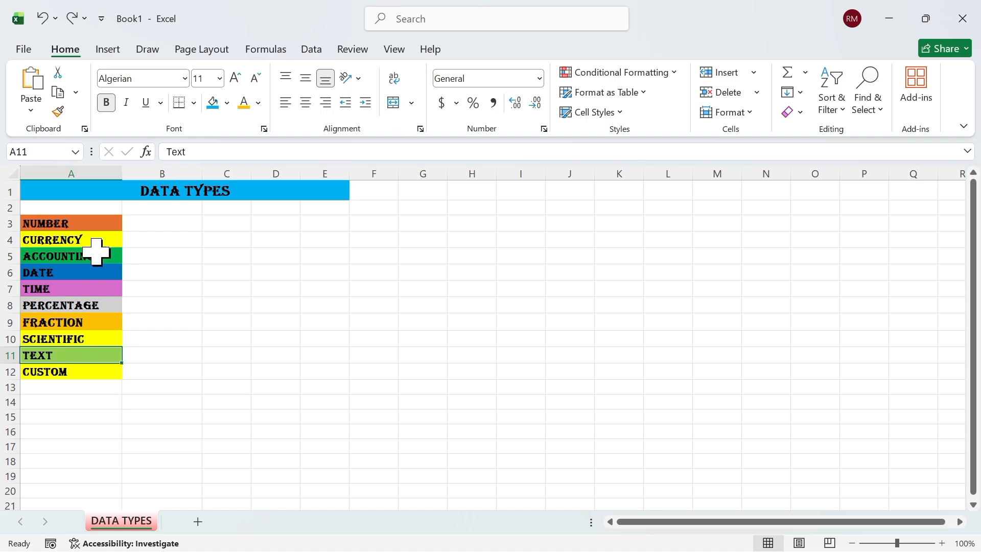
left_click(82, 227)
left_click(74, 273)
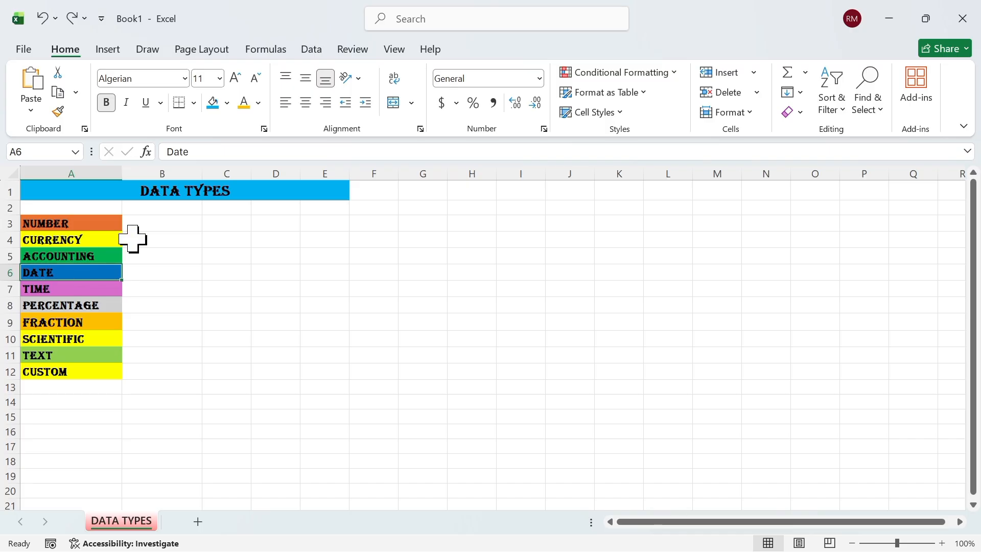
left_click(157, 222)
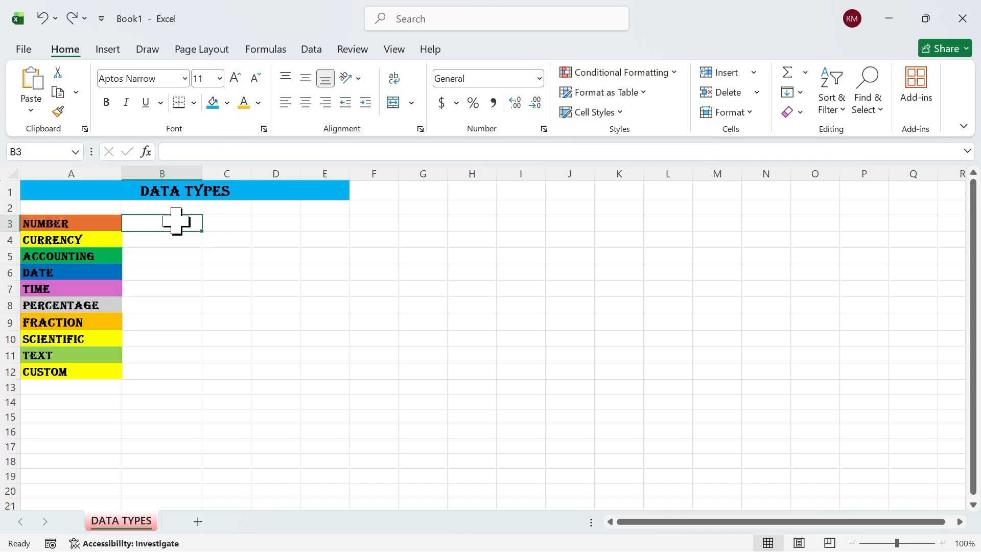
left_click(81, 227)
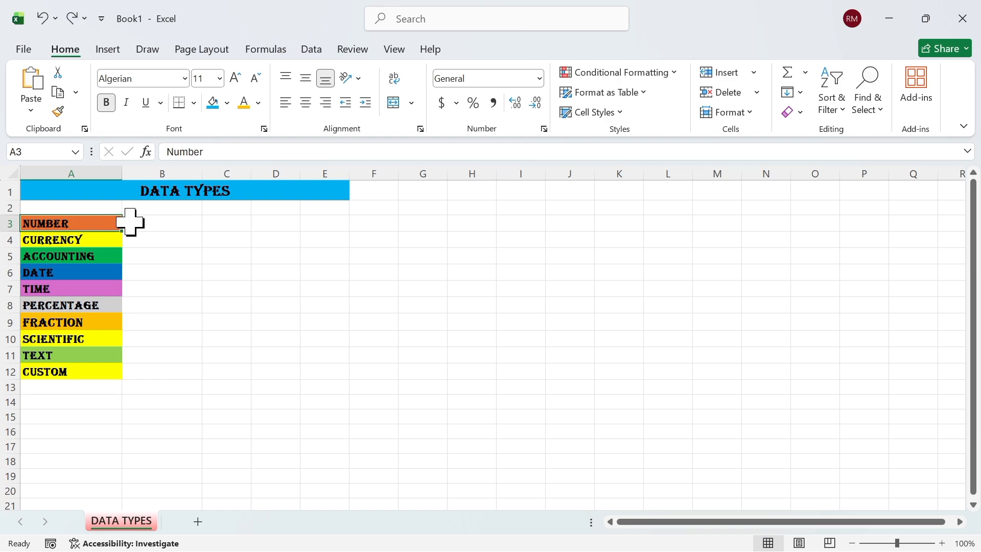
left_click(159, 222)
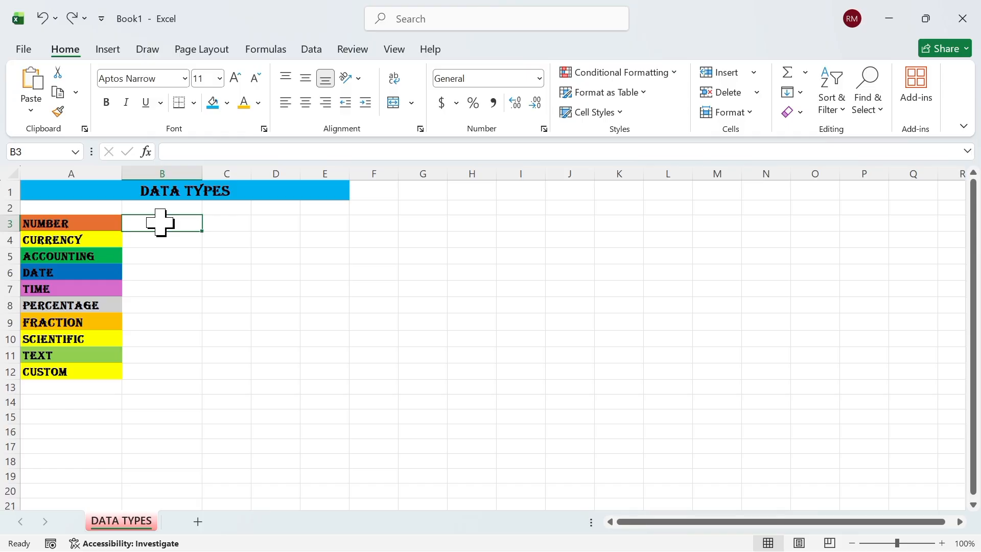
type("45")
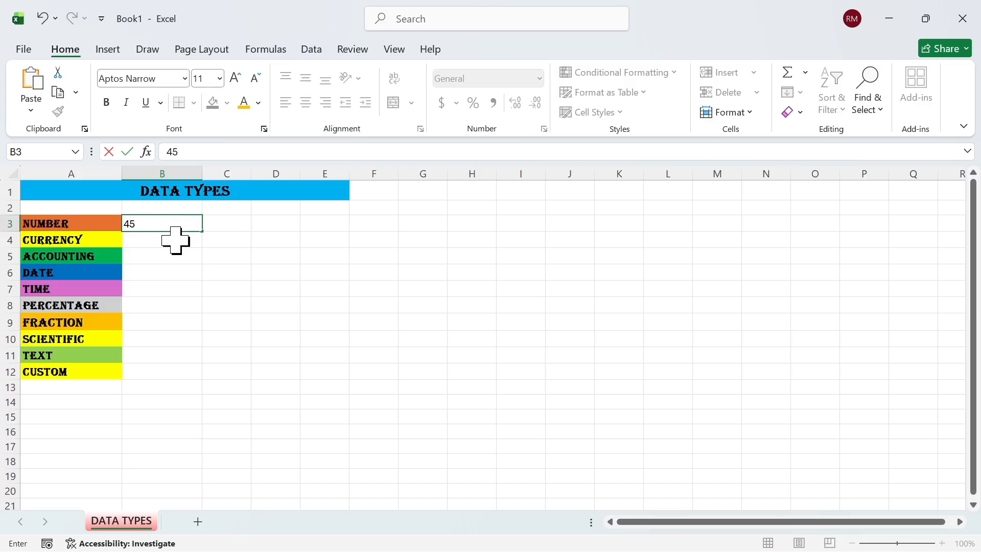
key("Return")
left_click(183, 221)
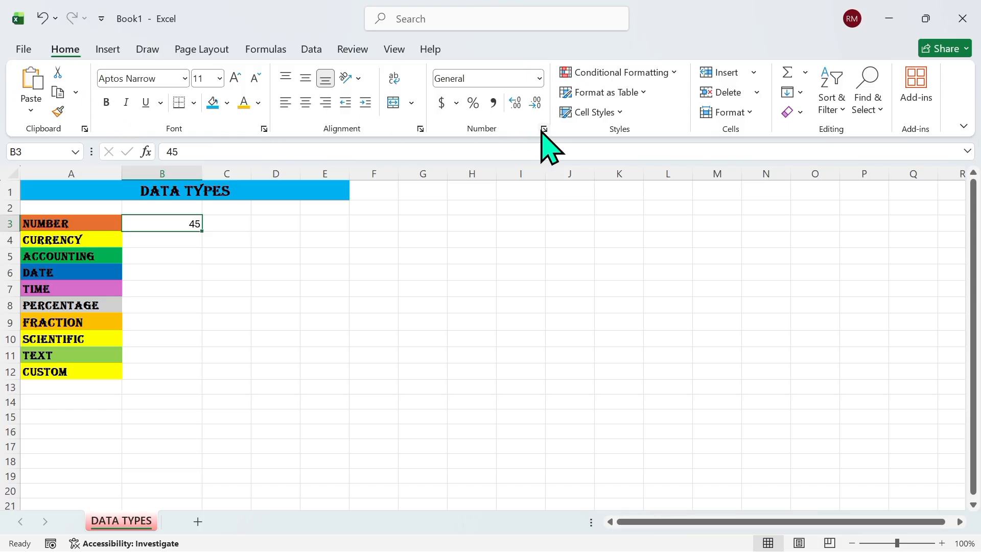
left_click(540, 80)
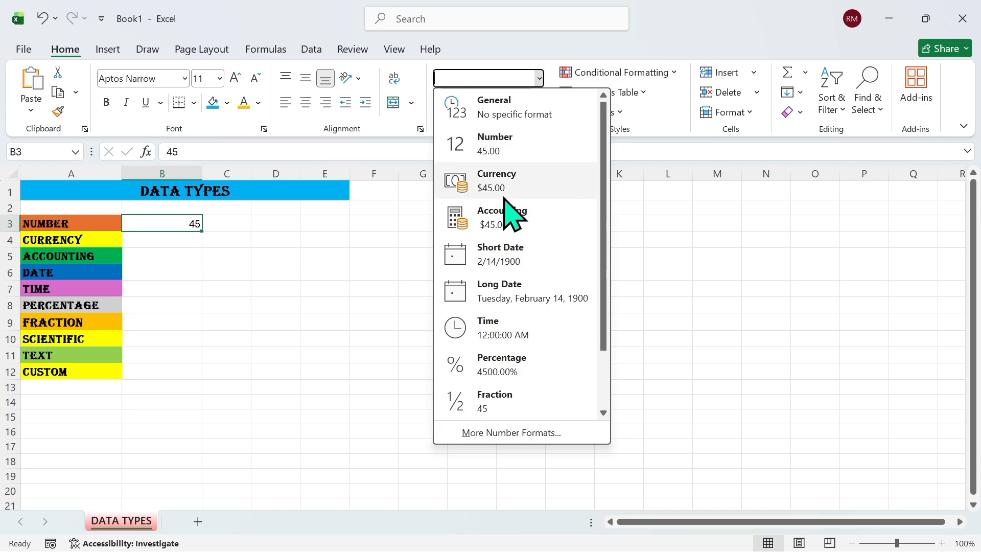
left_click(208, 240)
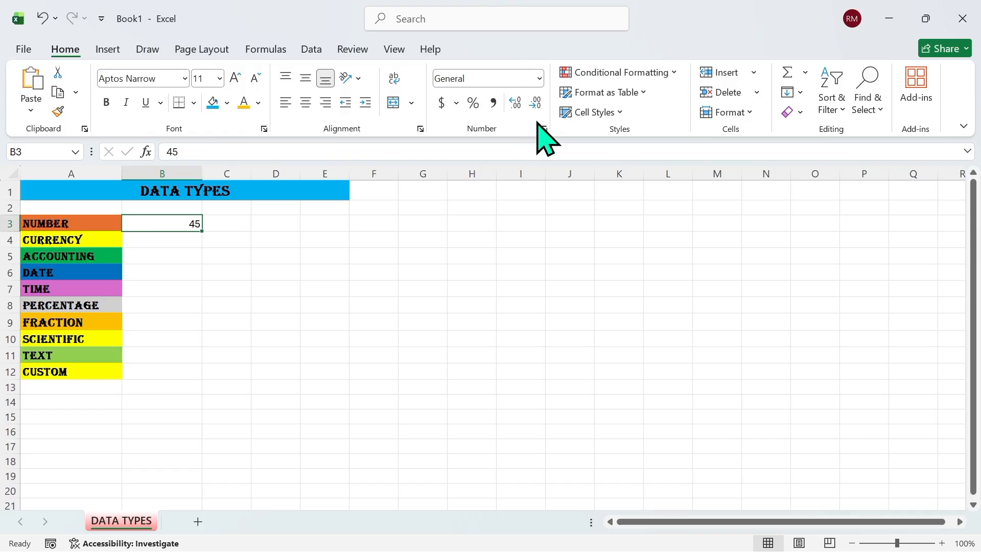
left_click(544, 130)
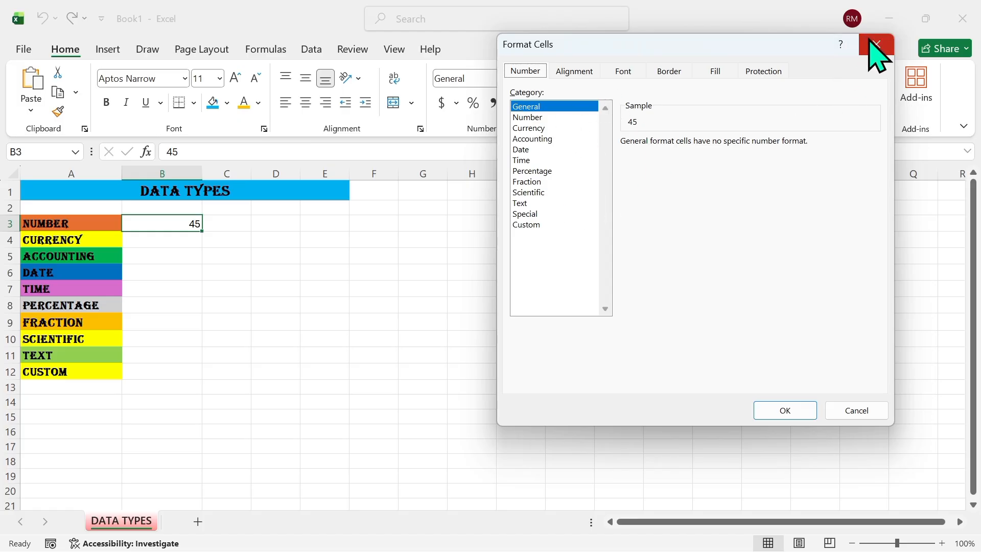
key("Escape")
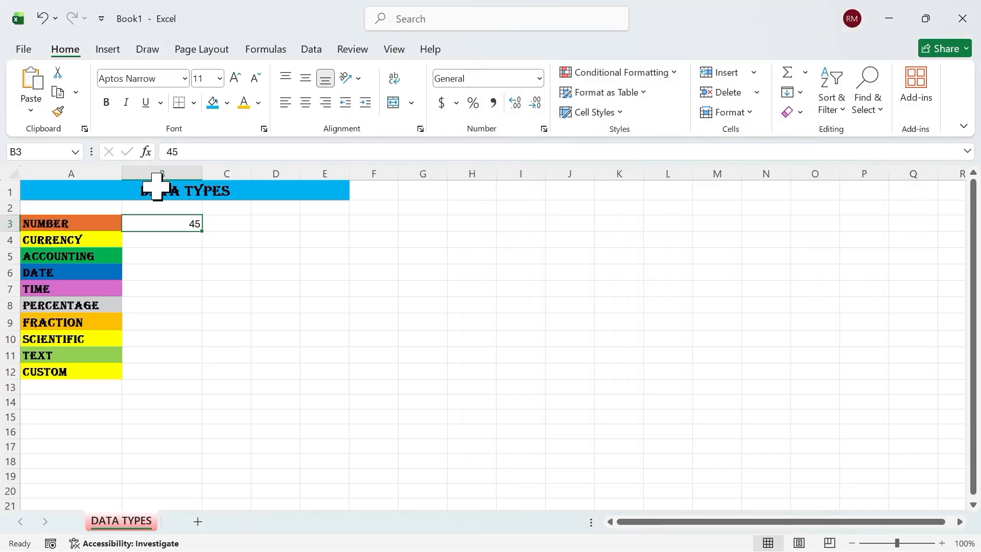
Bring up the Format Cells dialog for B3 at its Number tab, via Home > Format
right_click(158, 220)
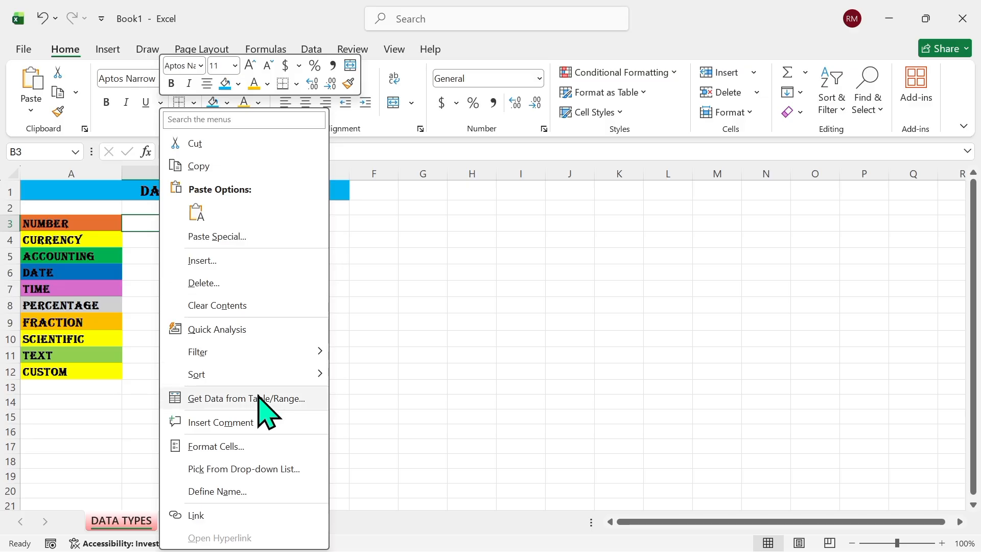
left_click(244, 446)
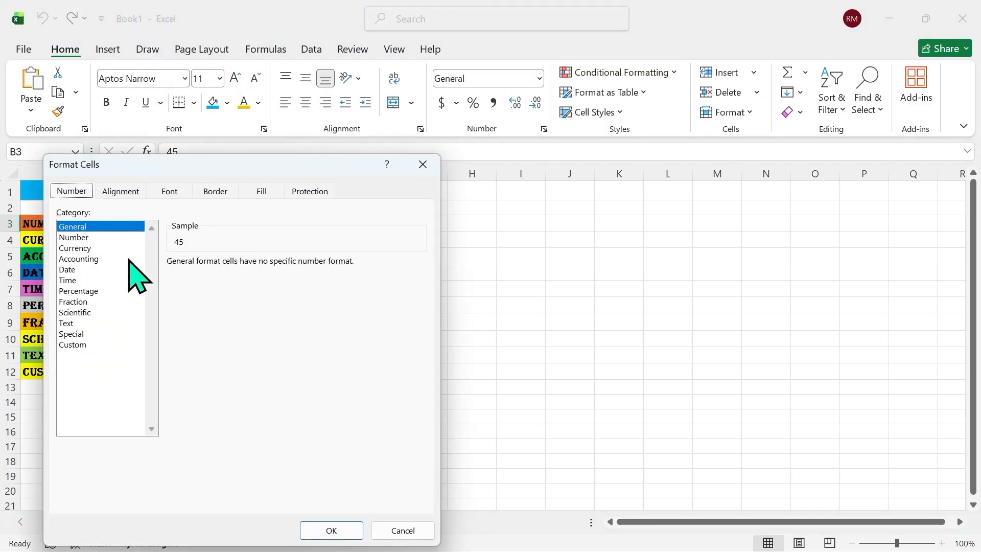
left_click(423, 164)
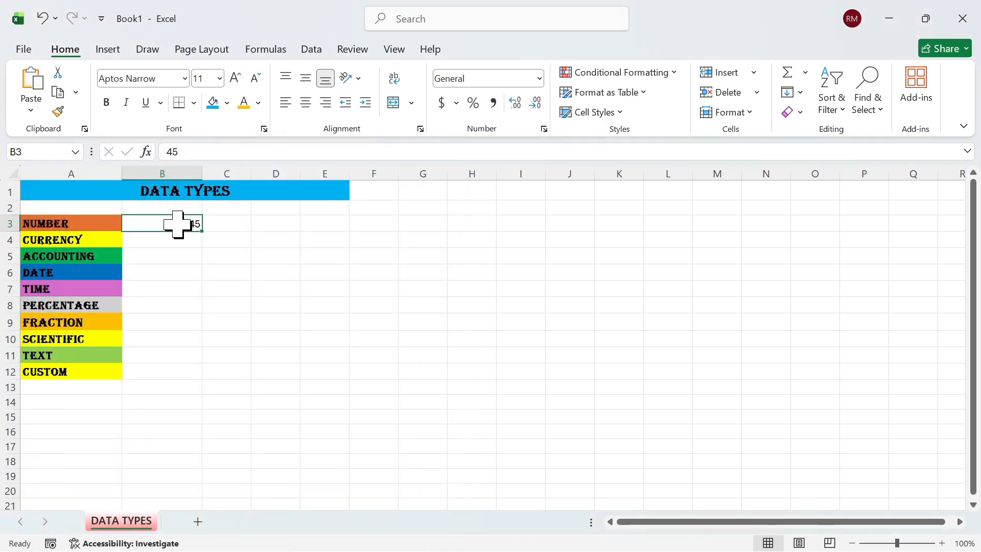
left_click(749, 113)
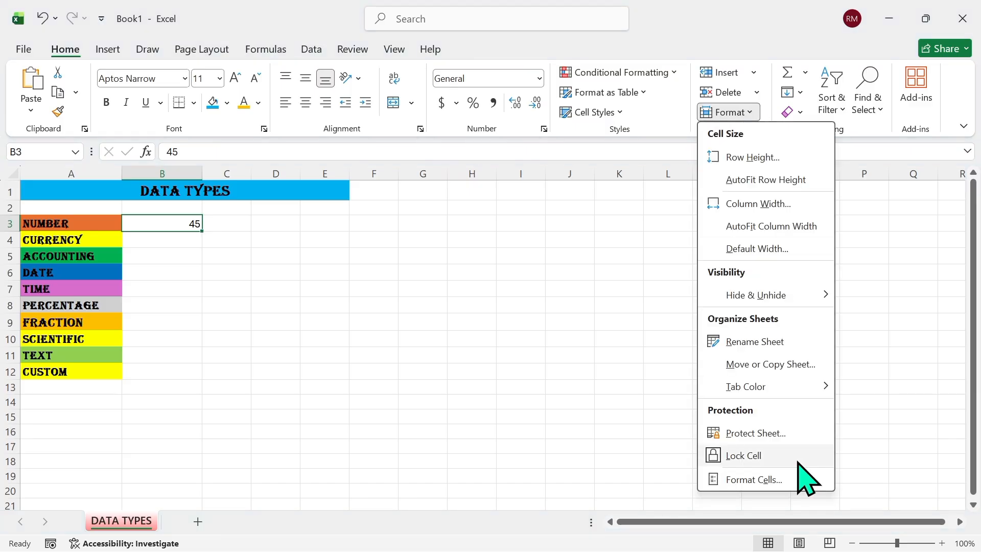
left_click(752, 480)
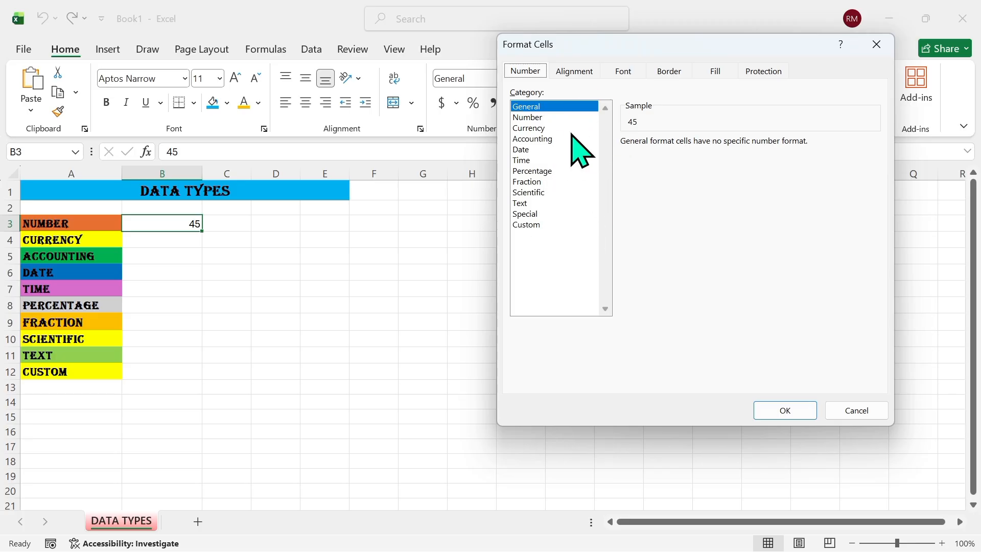
Format B3 as Number with 0 decimal places
left_click(544, 118)
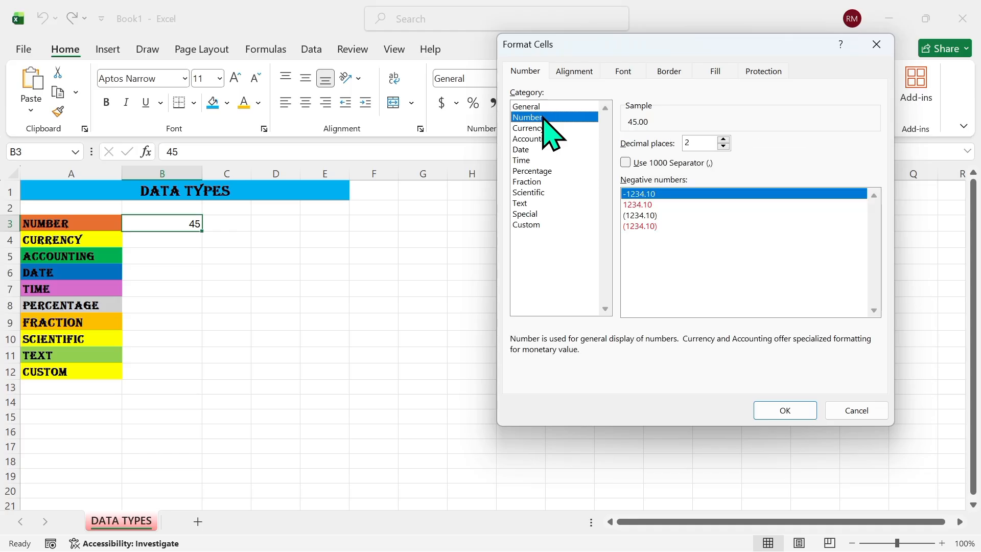
left_click(723, 145)
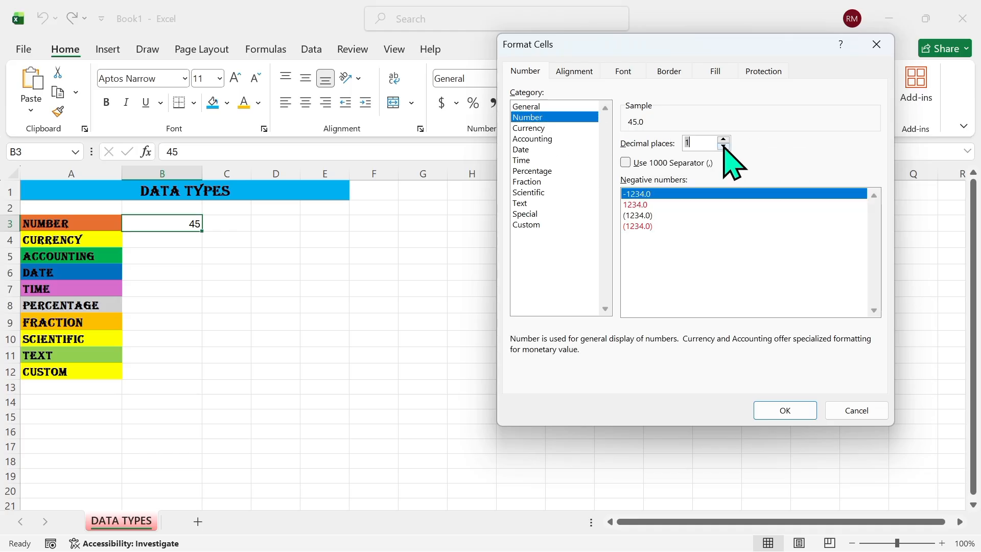
left_click(724, 146)
left_click(791, 408)
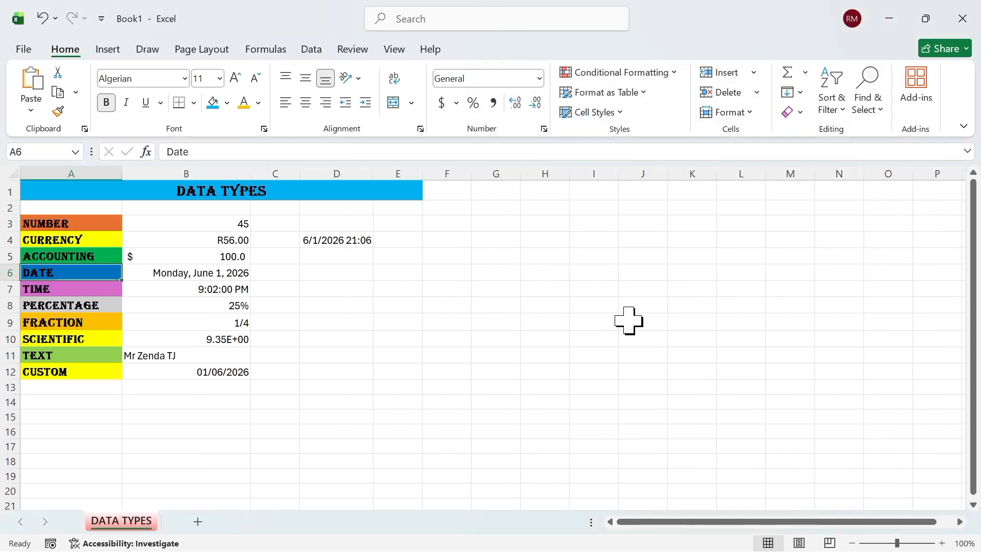
left_click(539, 78)
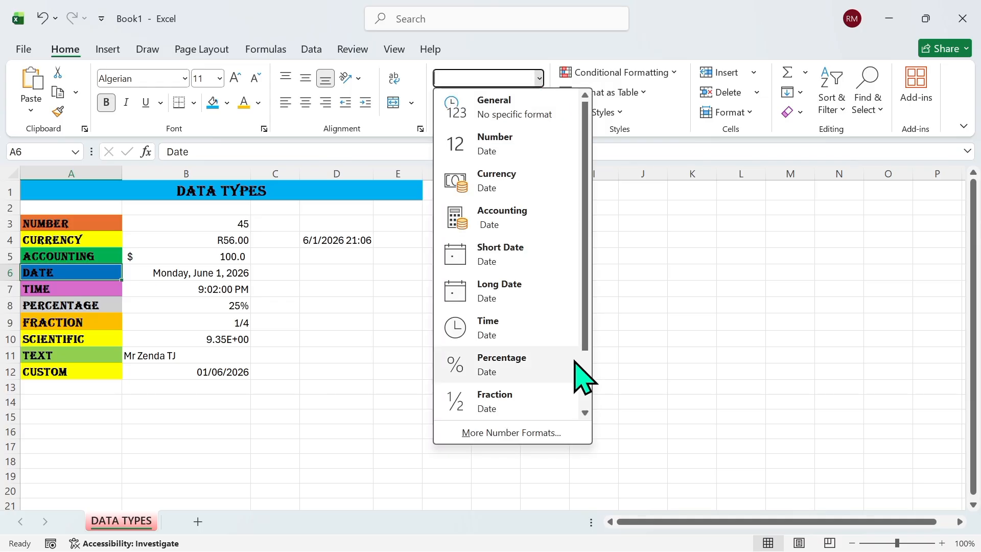
left_click(584, 389)
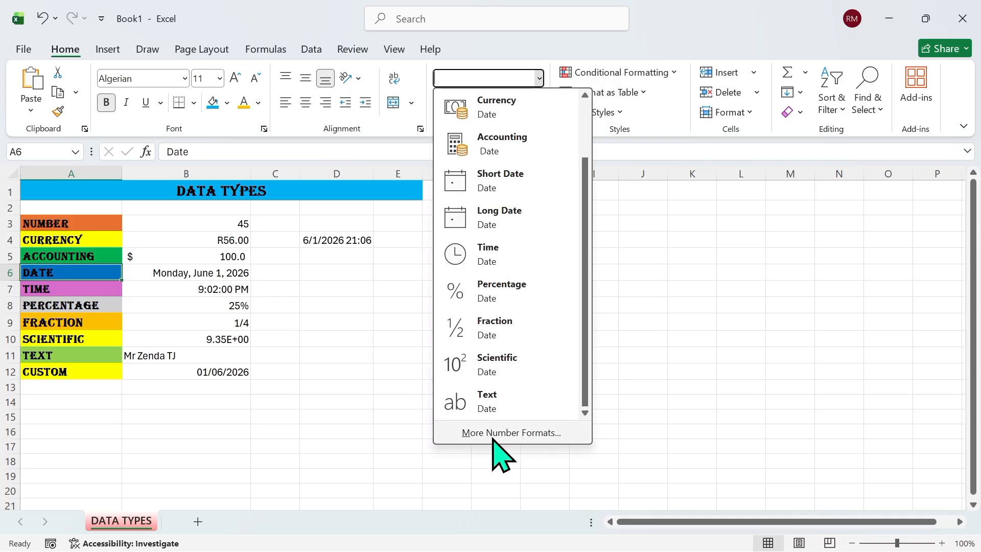
left_click(533, 434)
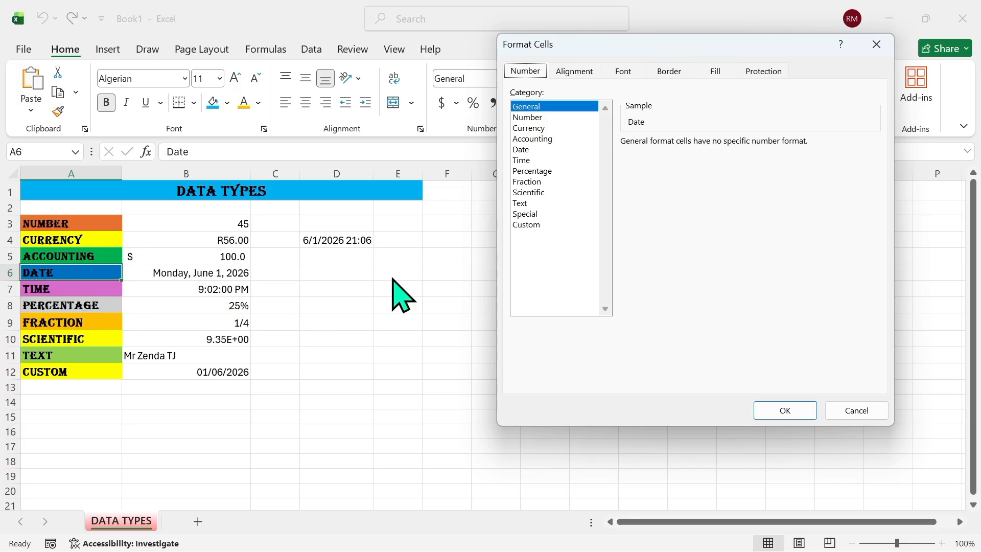
left_click(582, 73)
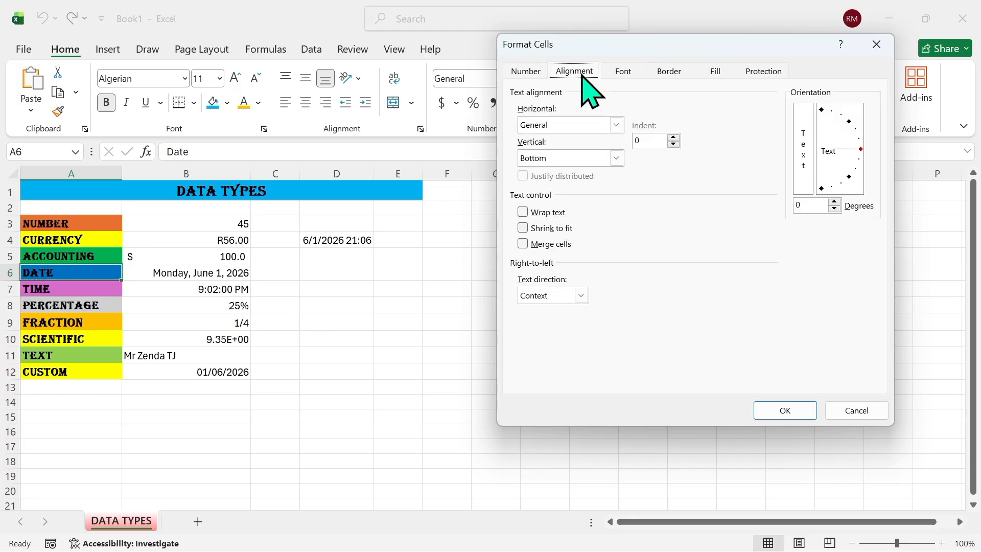
left_click(624, 75)
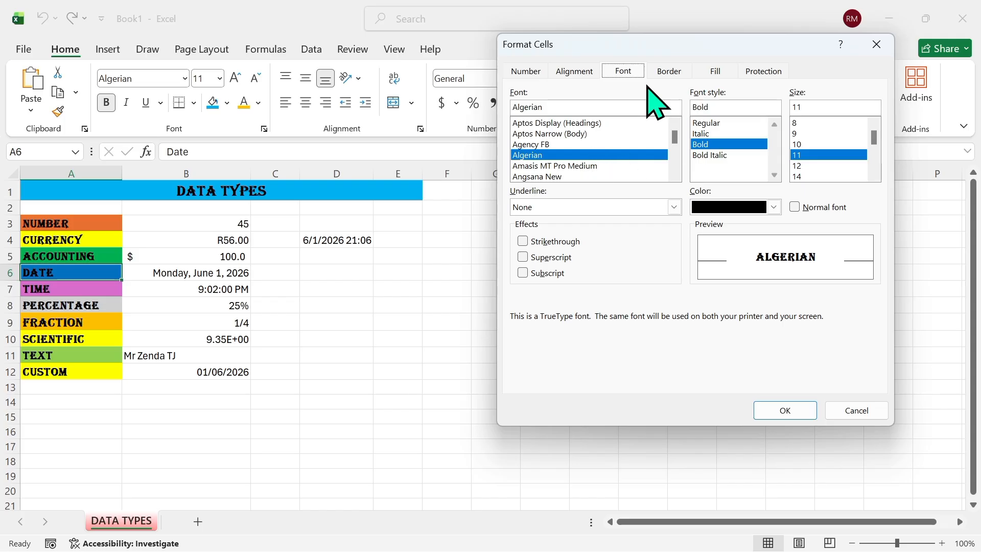
left_click(684, 76)
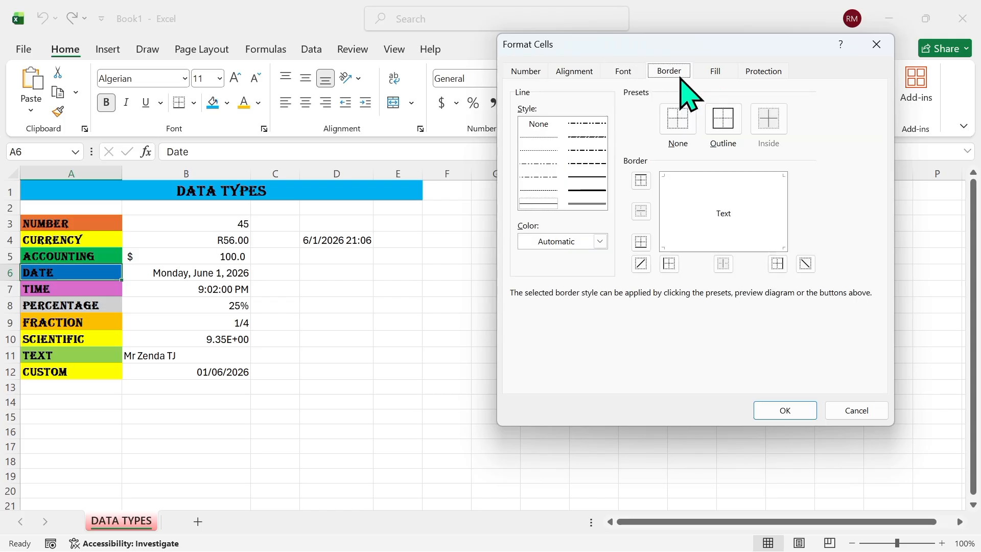
left_click(713, 71)
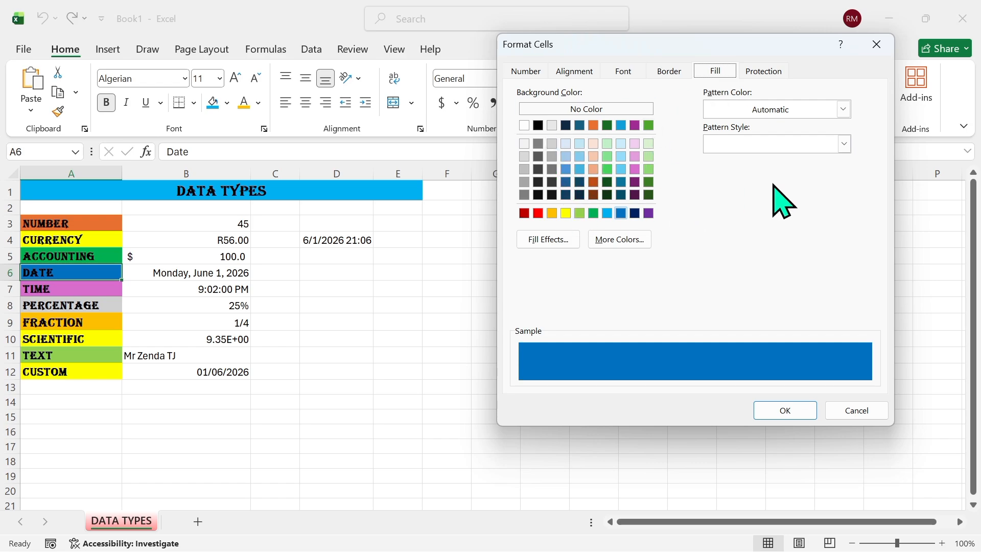
left_click(763, 74)
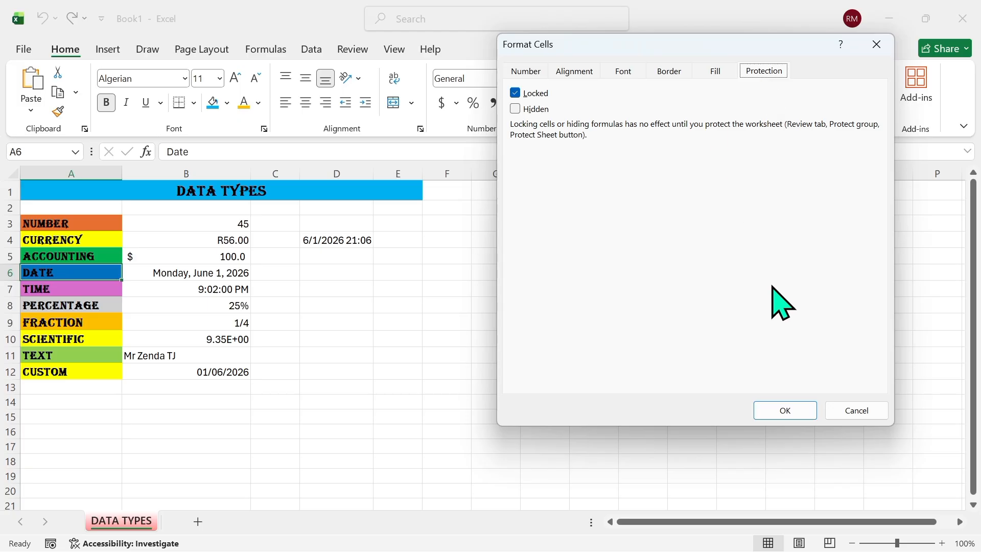
left_click(786, 414)
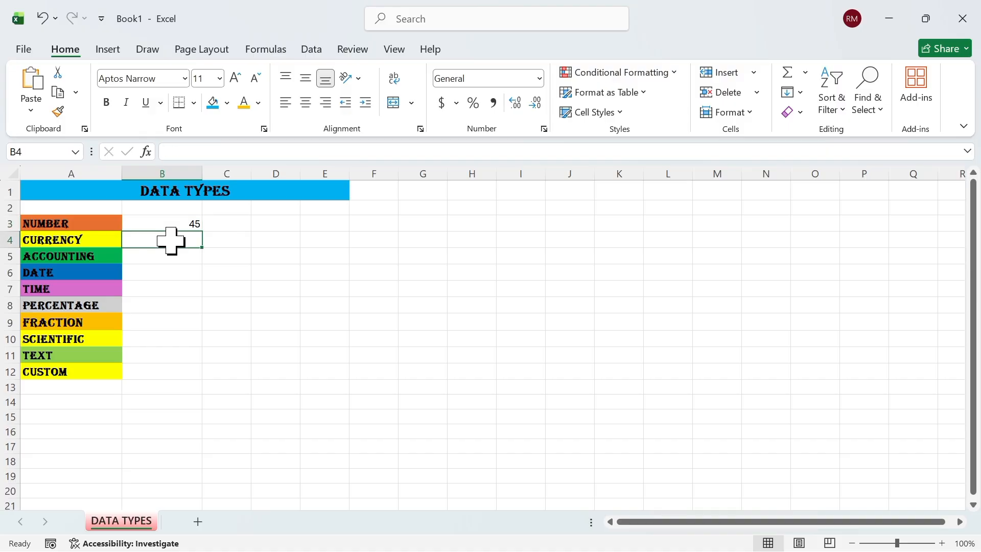
Enter the value 56 in cell B4
type("56")
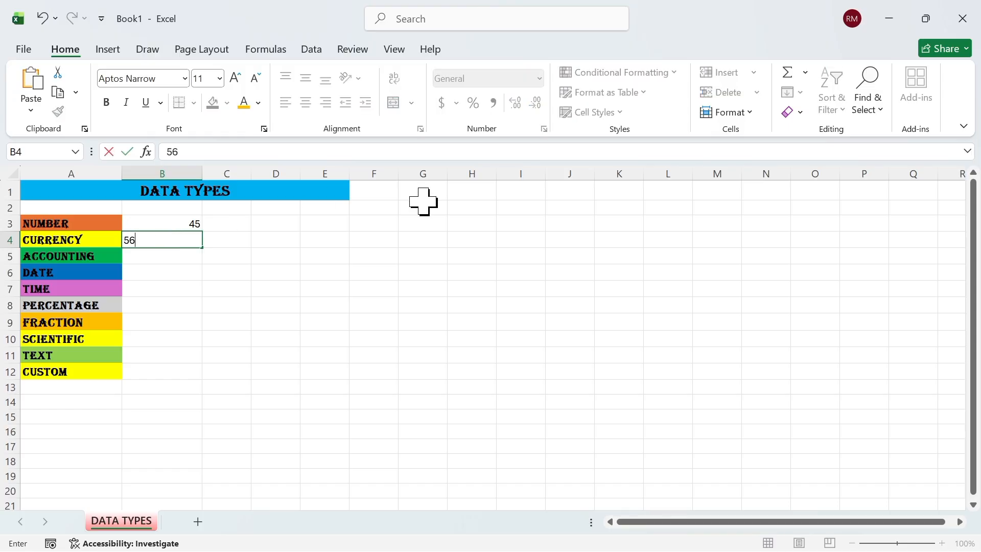
left_click(358, 254)
left_click(176, 241)
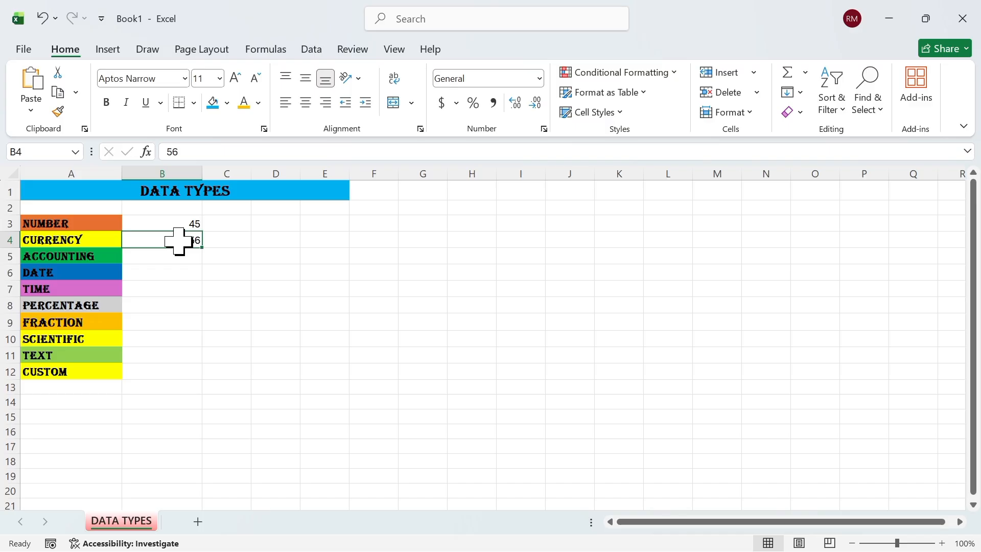
Apply the Currency format to B4 so it displays $56.00
left_click(283, 162)
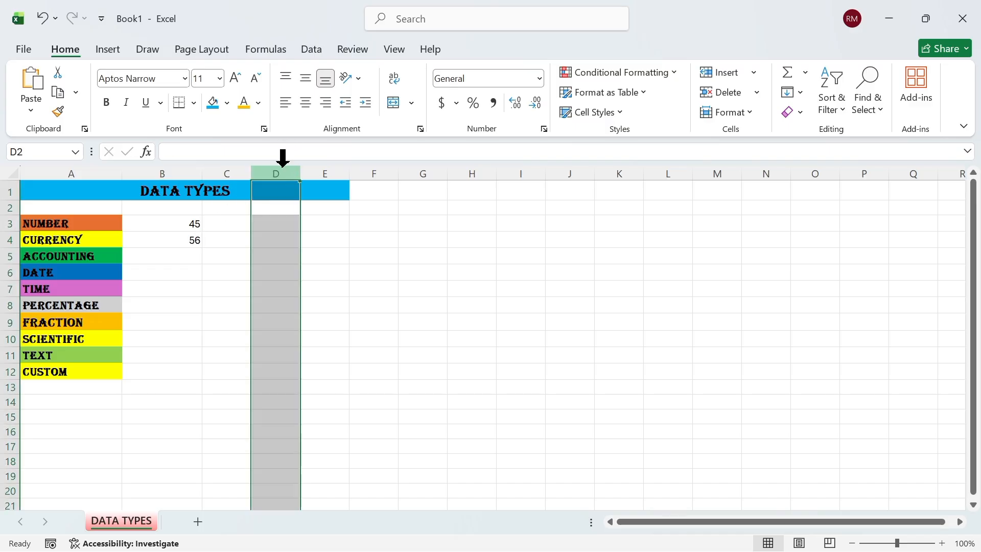
left_click(191, 241)
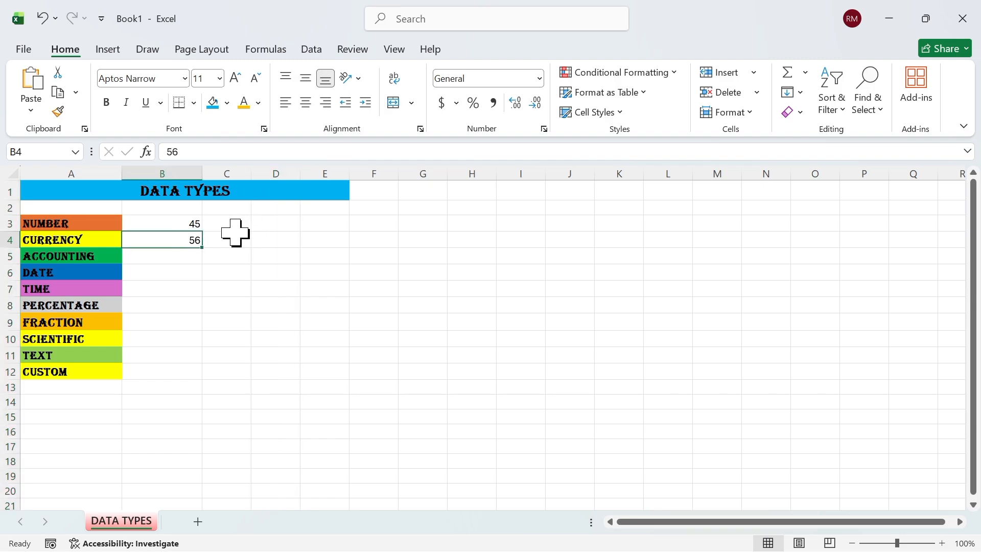
left_click(540, 78)
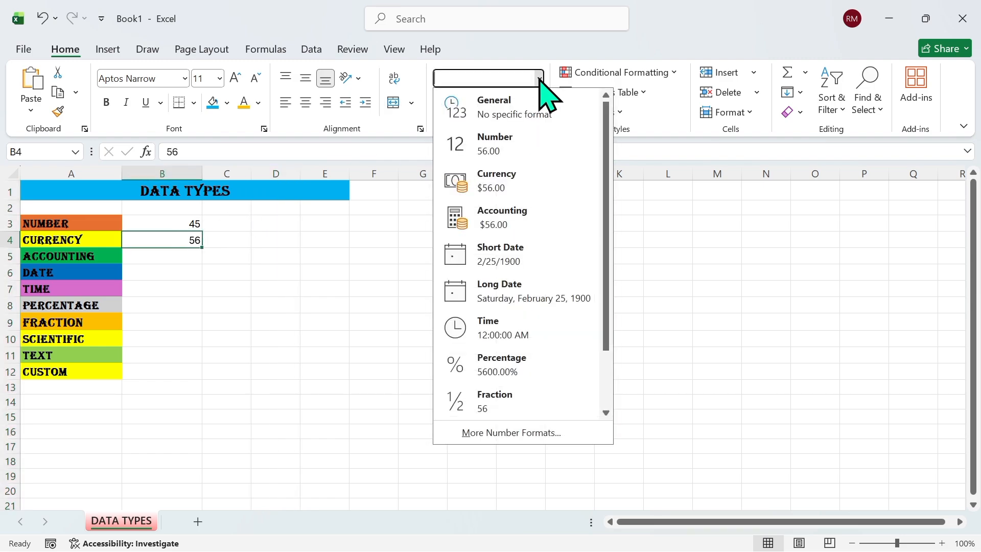
left_click(512, 184)
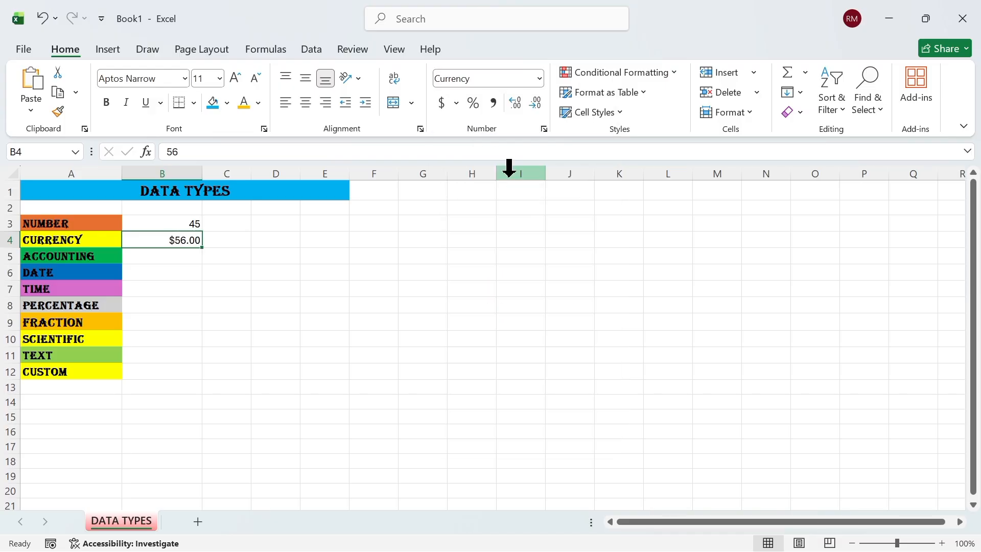
left_click(168, 259)
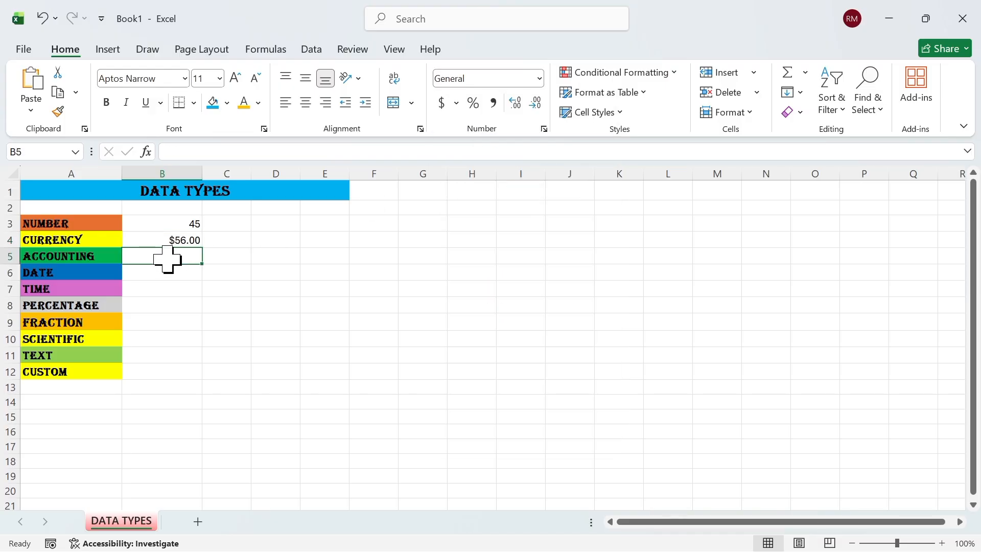
left_click(188, 239)
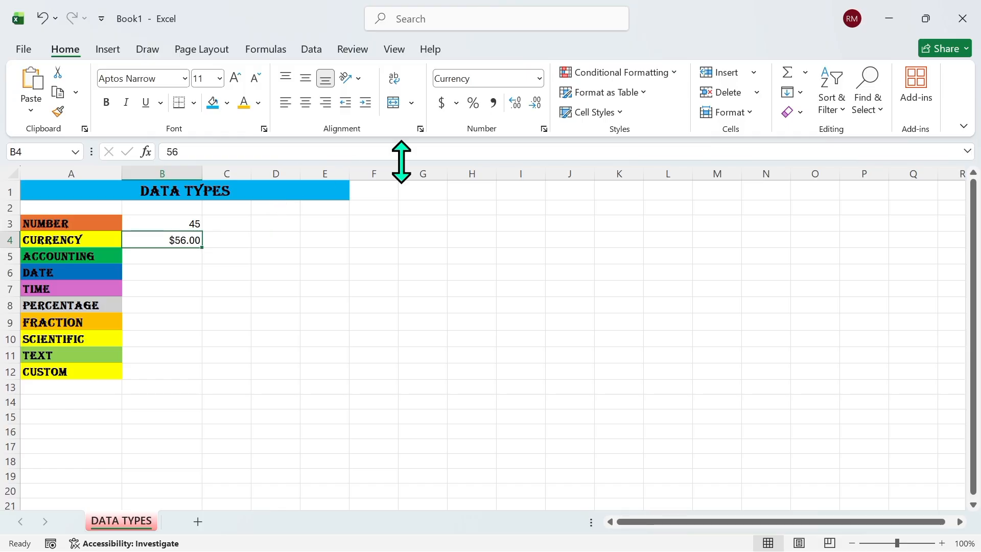
Set B4's currency symbol to R English (South Africa) so it reads R56.00
left_click(545, 130)
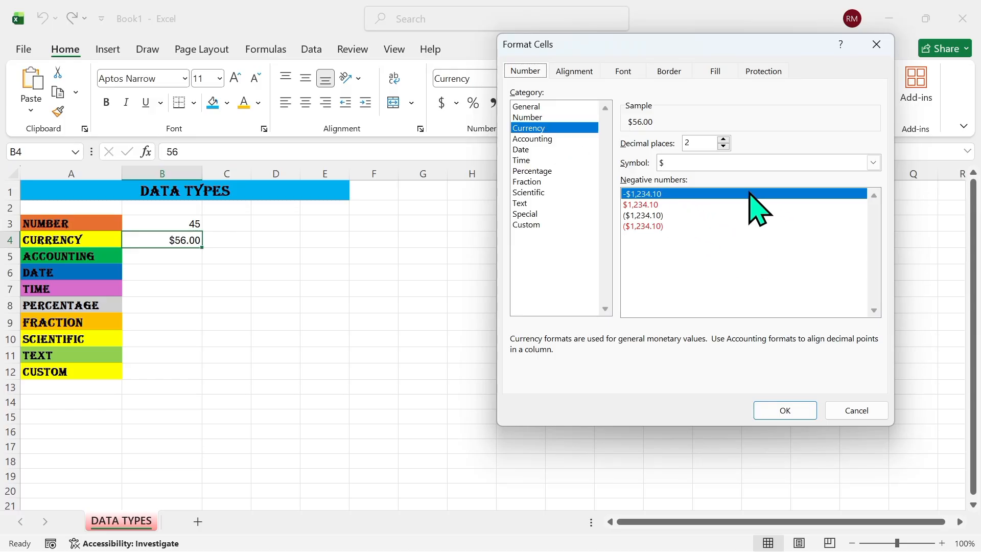
left_click(873, 162)
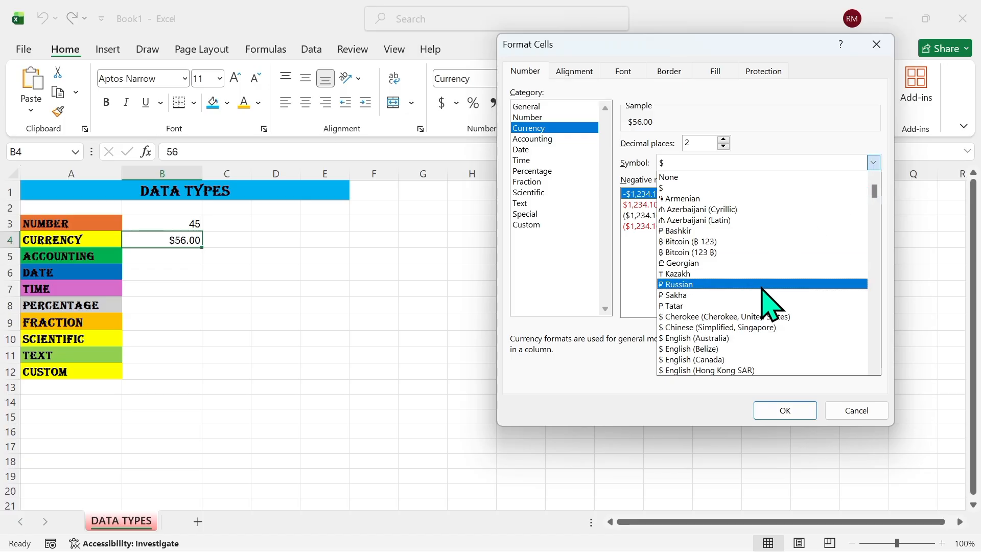
scroll(883, 342, "down", 10)
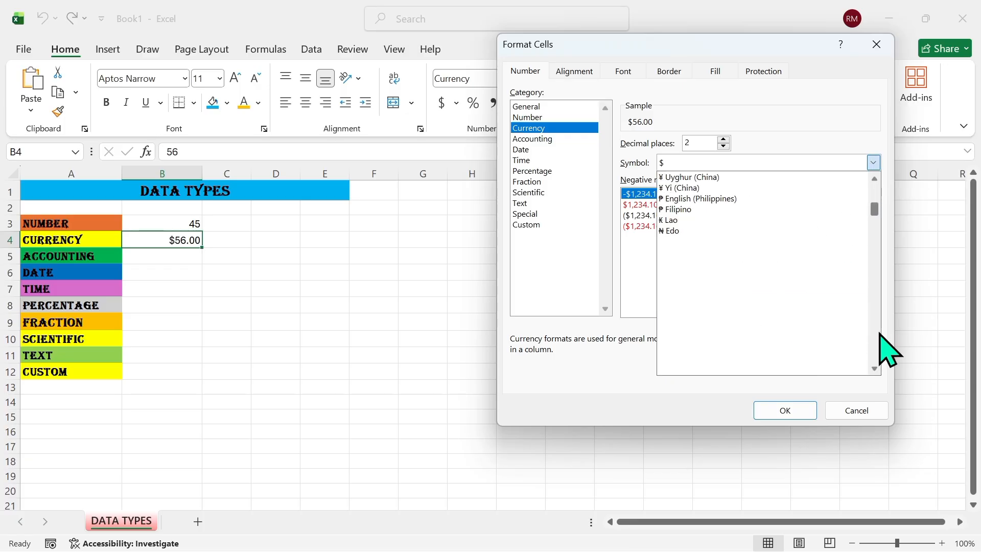
scroll(882, 335, "down", 15)
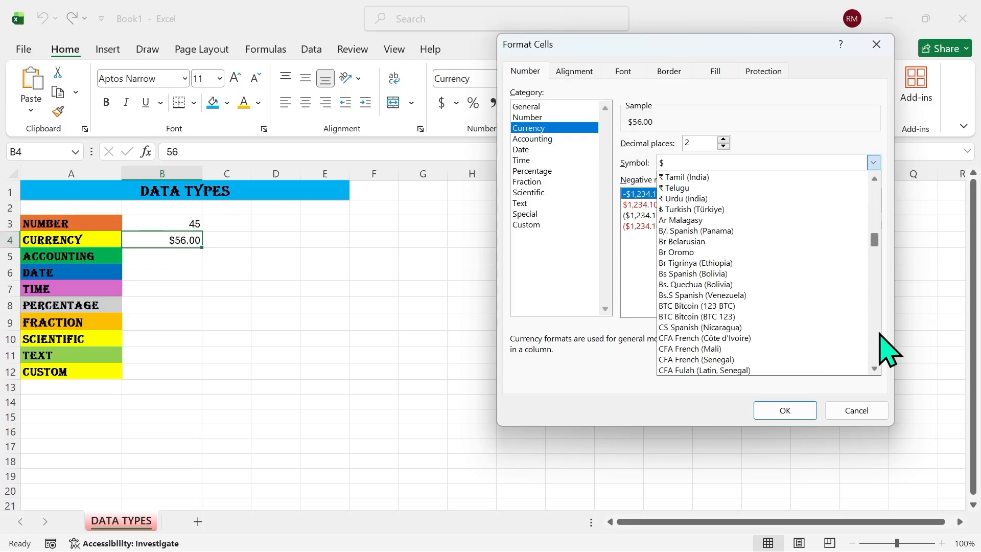
scroll(881, 334, "down", 6)
scroll(881, 335, "down", 18)
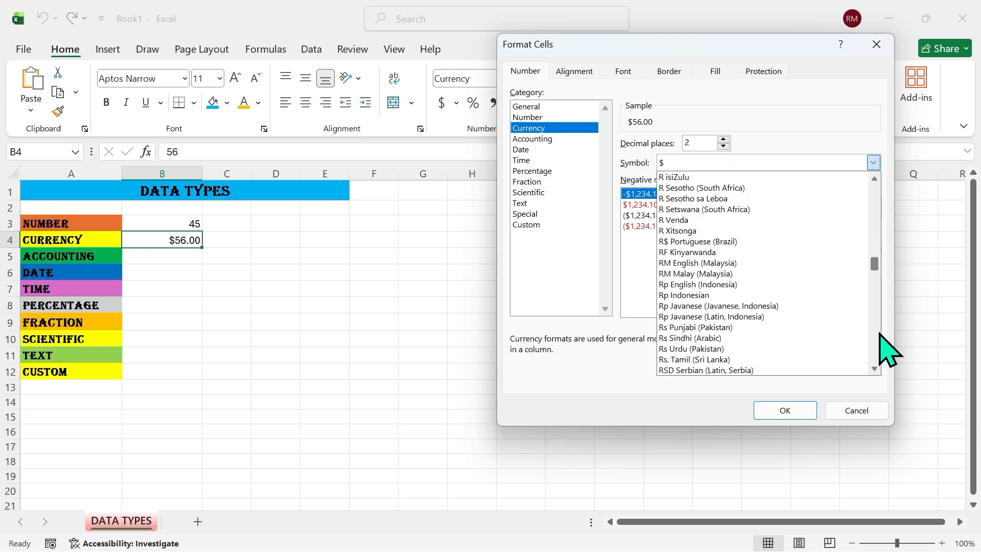
scroll(881, 335, "down", 12)
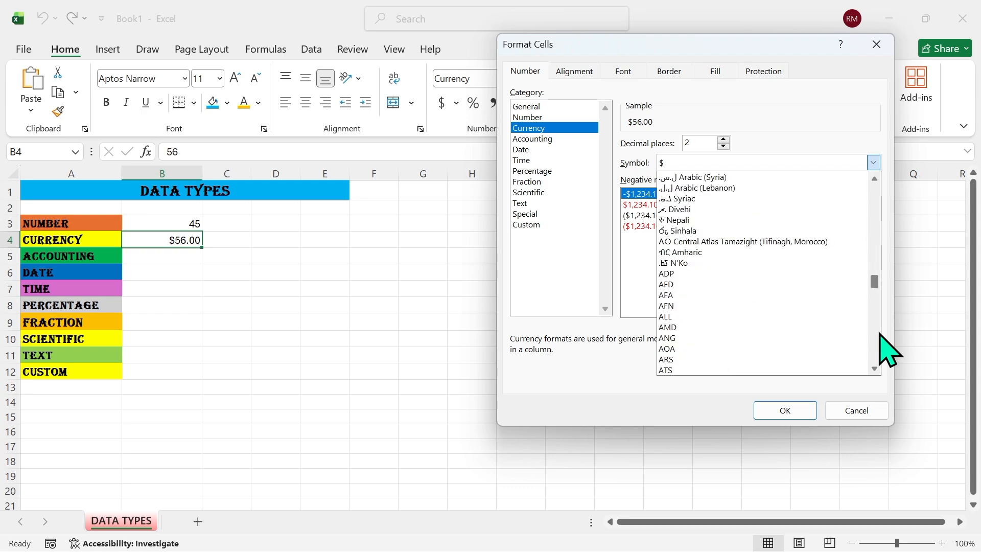
scroll(880, 333, "down", 12)
left_click_drag(877, 332, 873, 189)
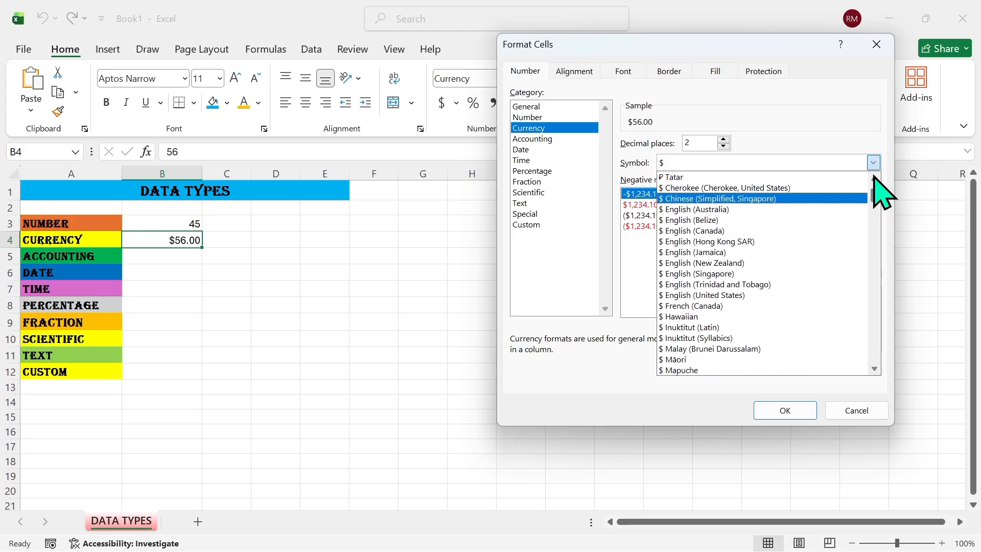
left_click(874, 178)
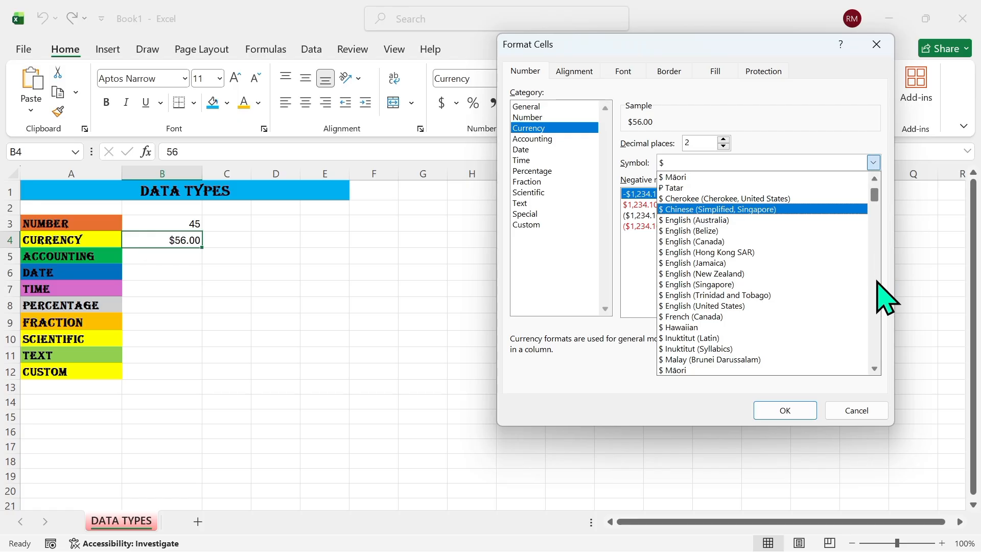
left_click(877, 282)
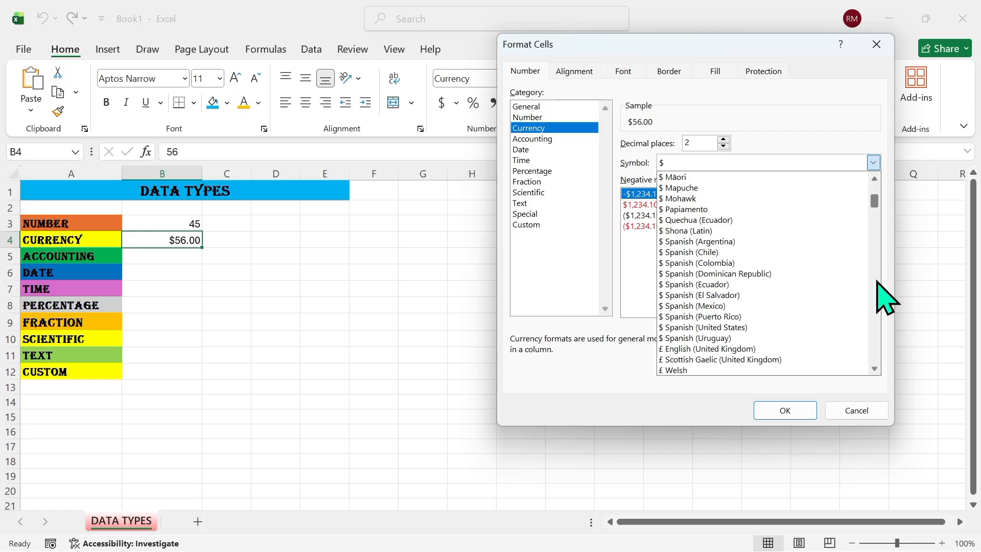
left_click(877, 282)
left_click(877, 282)
left_click(877, 282)
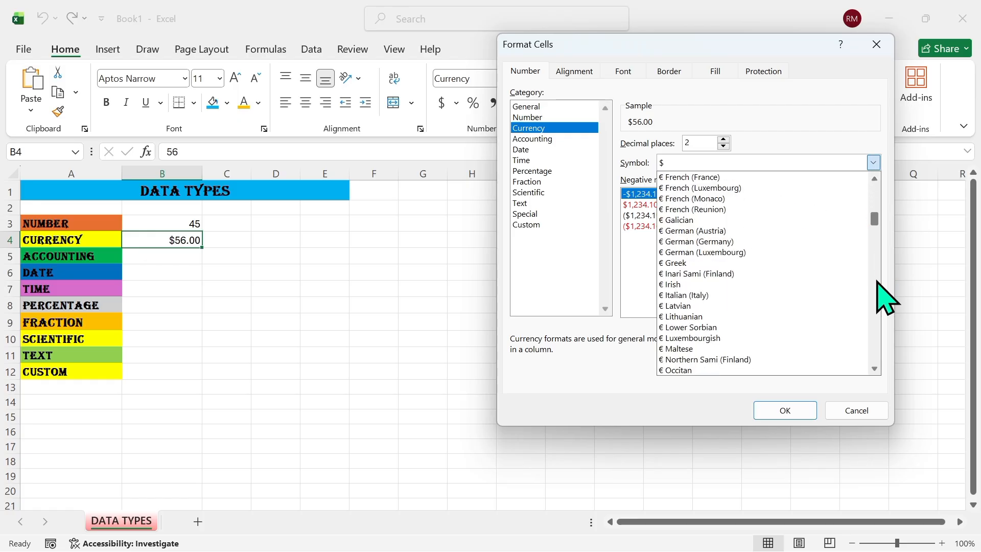
left_click(877, 282)
left_click(877, 282)
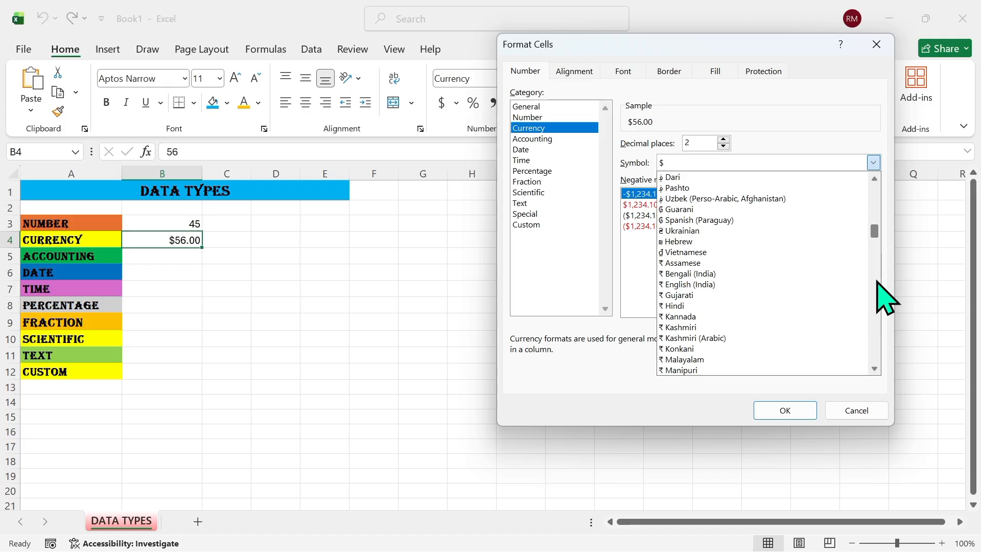
left_click(877, 282)
left_click(877, 282)
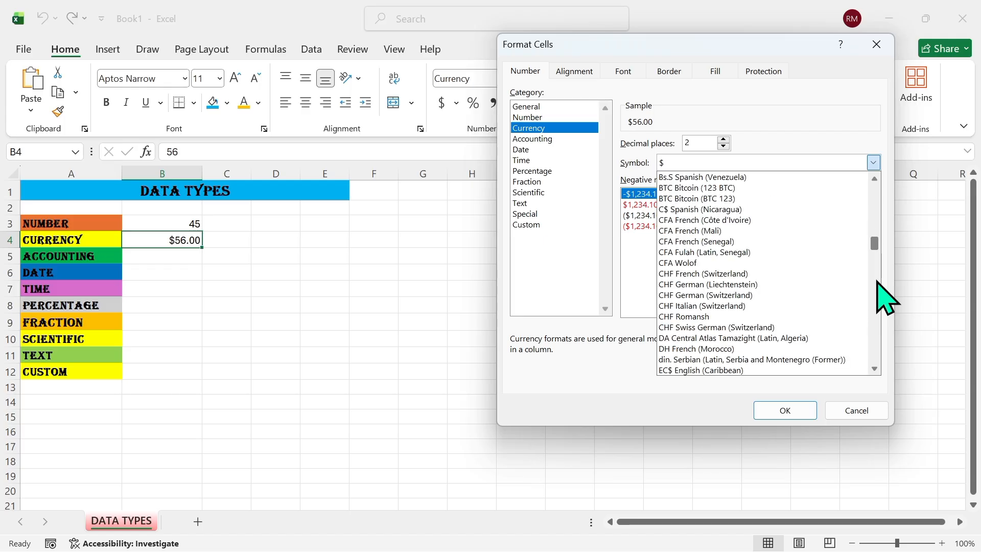
left_click(877, 282)
left_click(877, 282)
left_click(876, 283)
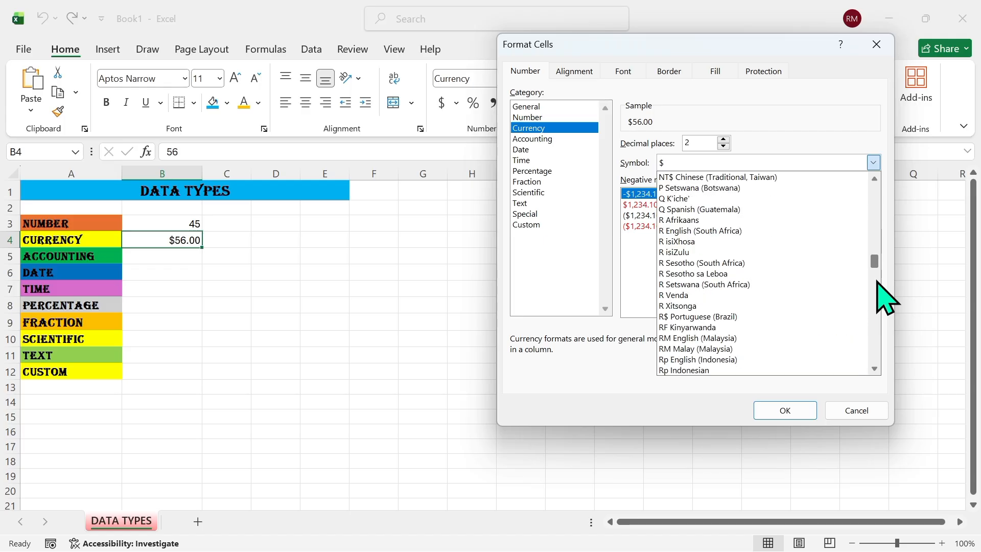
left_click(762, 231)
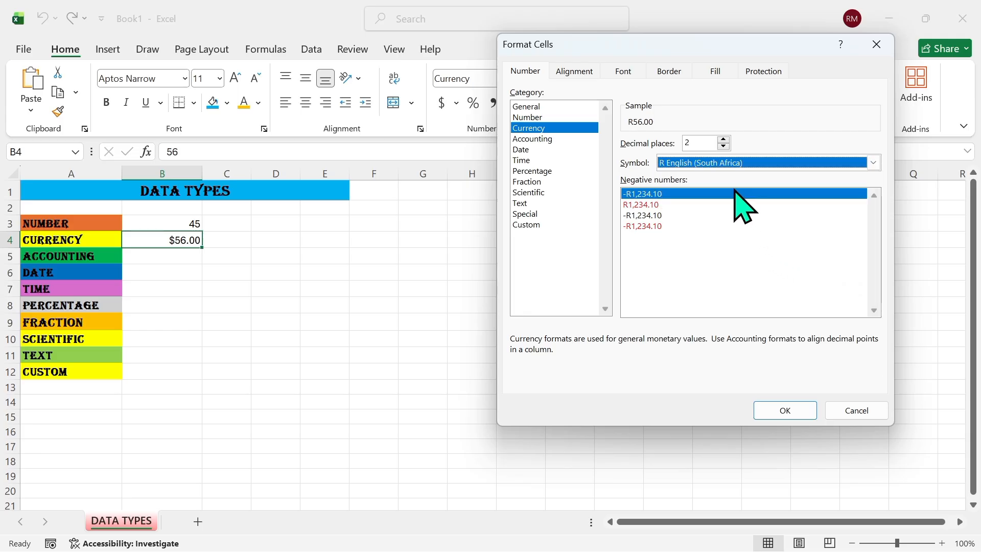
left_click(797, 409)
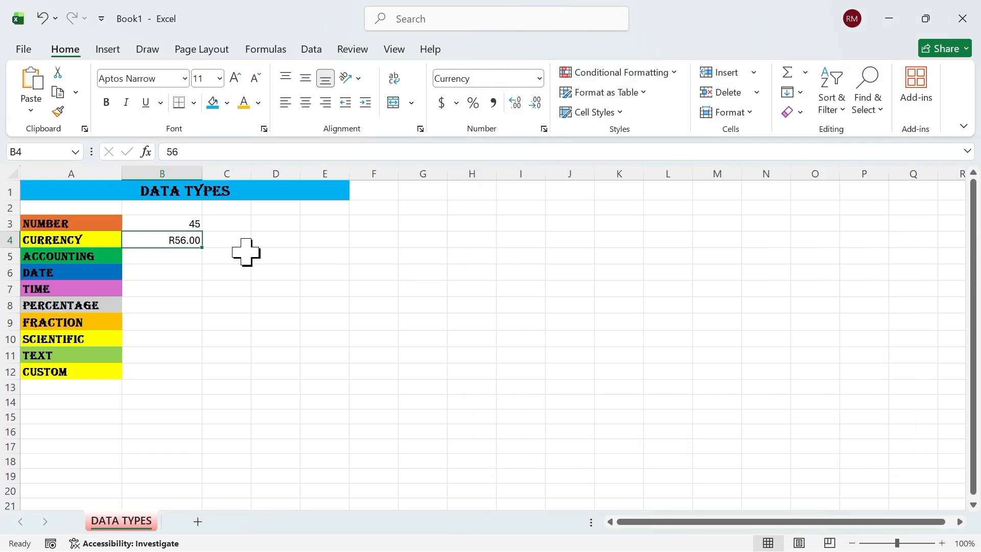
Enter 100 in B5 and format it as Accounting
left_click(177, 259)
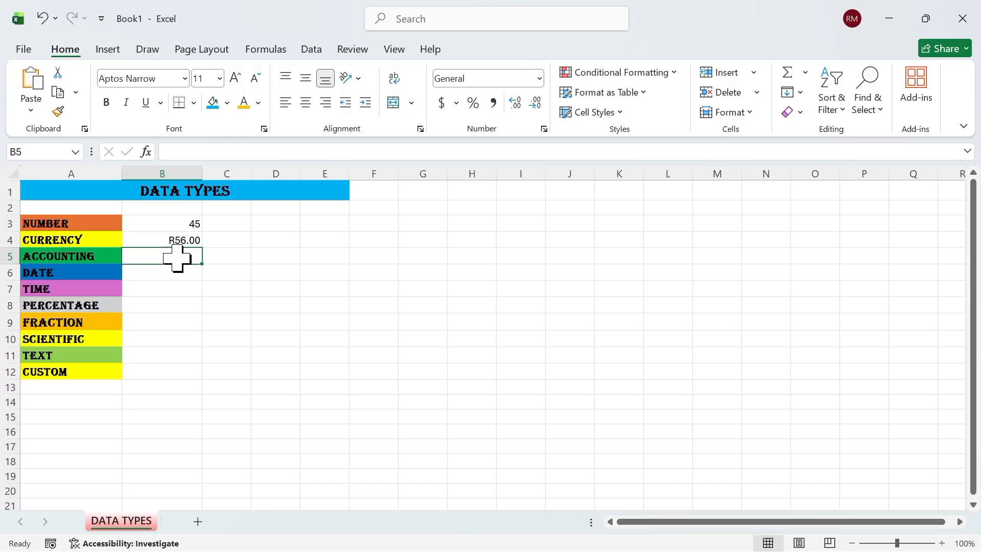
type("1")
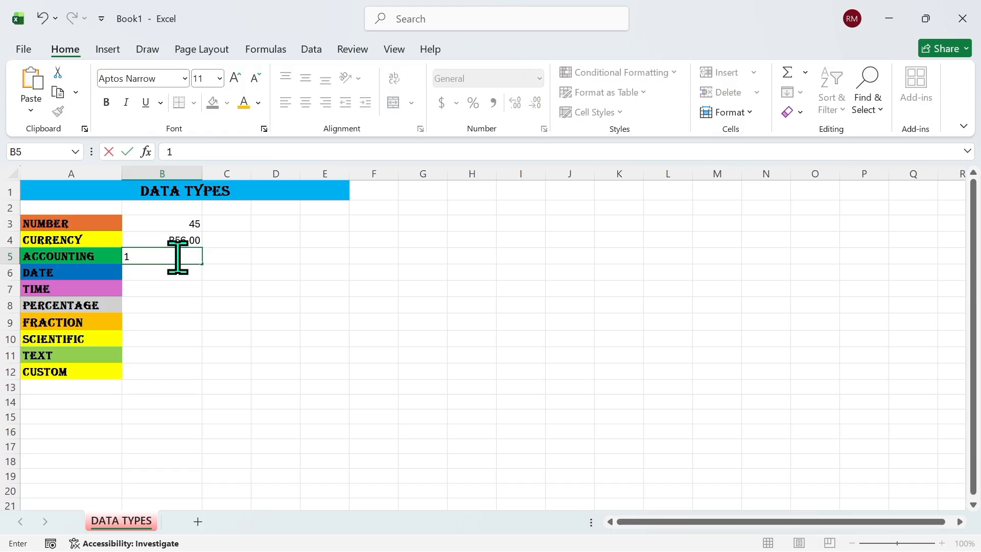
type("00")
left_click(352, 225)
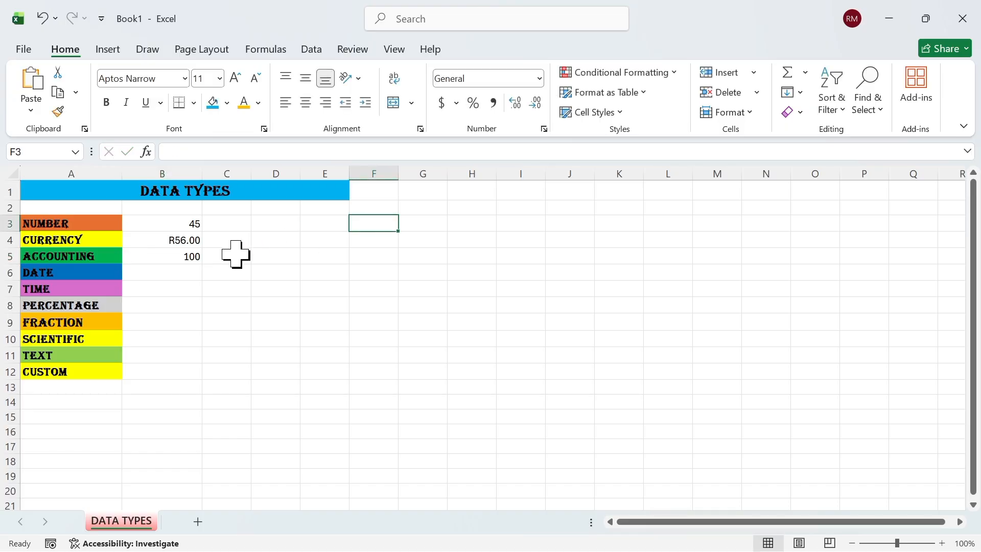
left_click(187, 260)
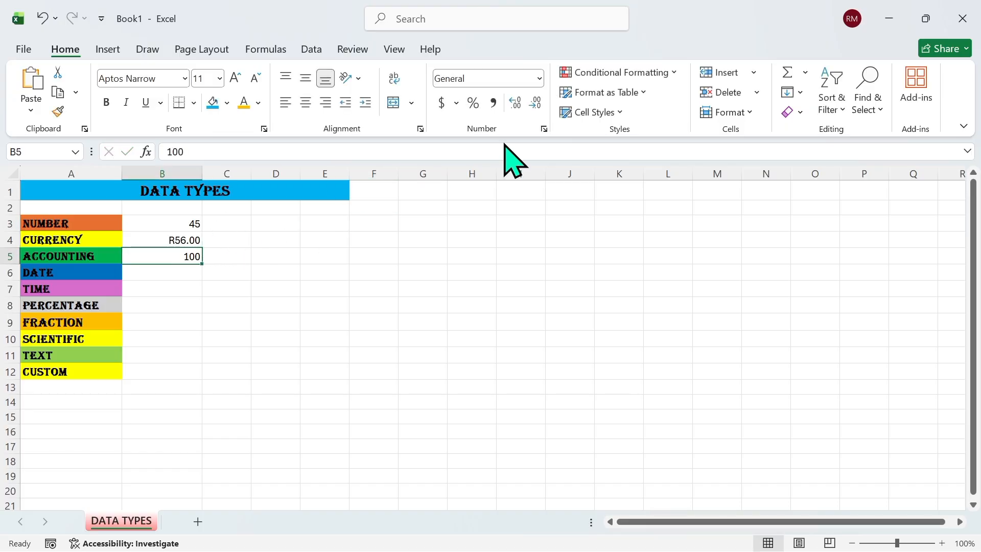
left_click(539, 78)
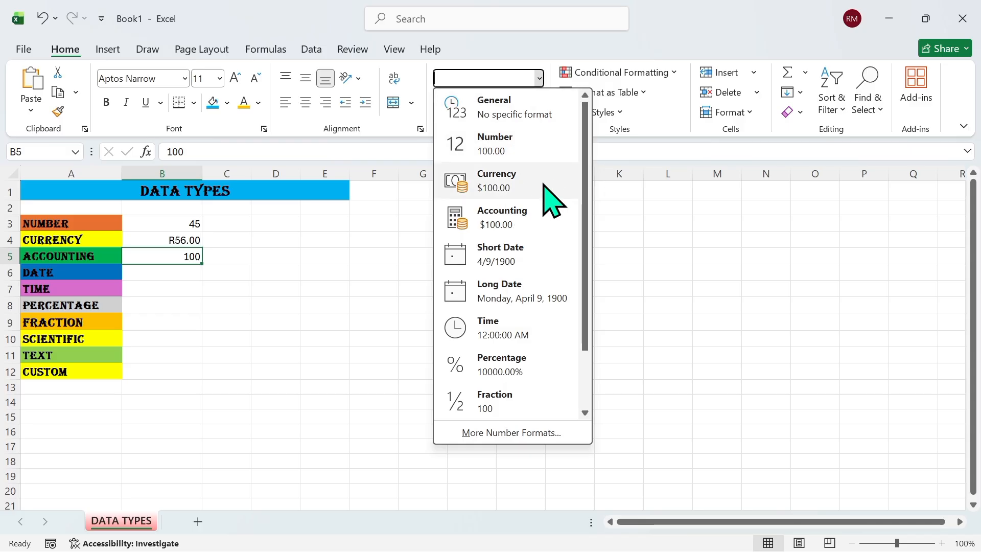
left_click(532, 221)
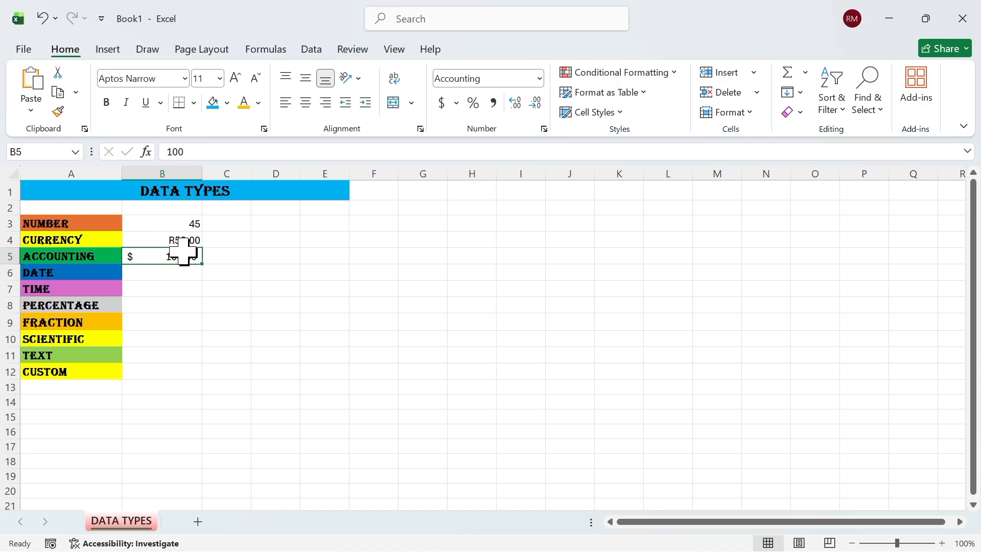
Adjust B5 to one decimal place so it shows $ 100.0
left_click(516, 103)
left_click(516, 103)
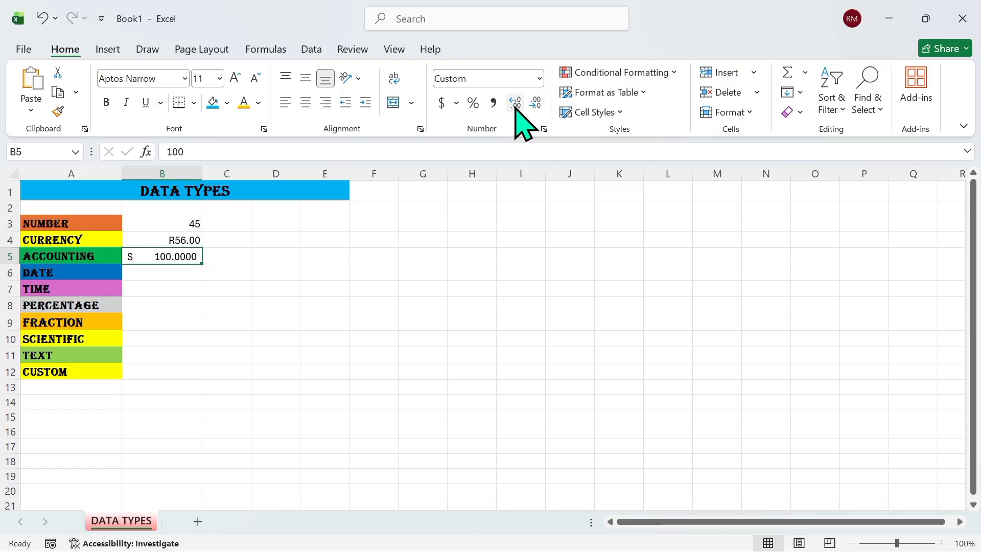
left_click(516, 103)
left_click(516, 103)
left_click(516, 102)
left_click(534, 104)
left_click(534, 104)
left_click(535, 104)
left_click(534, 104)
left_click(534, 104)
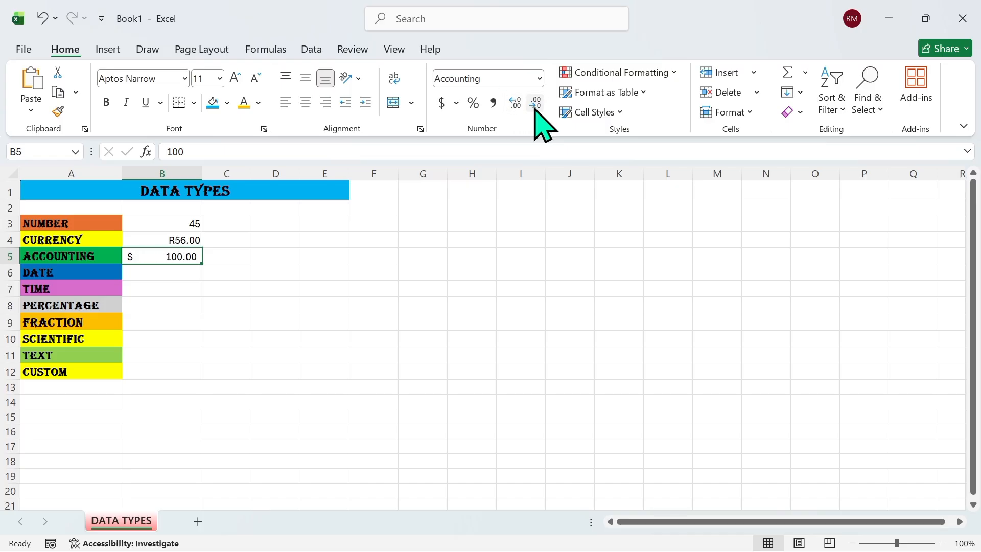
left_click(534, 104)
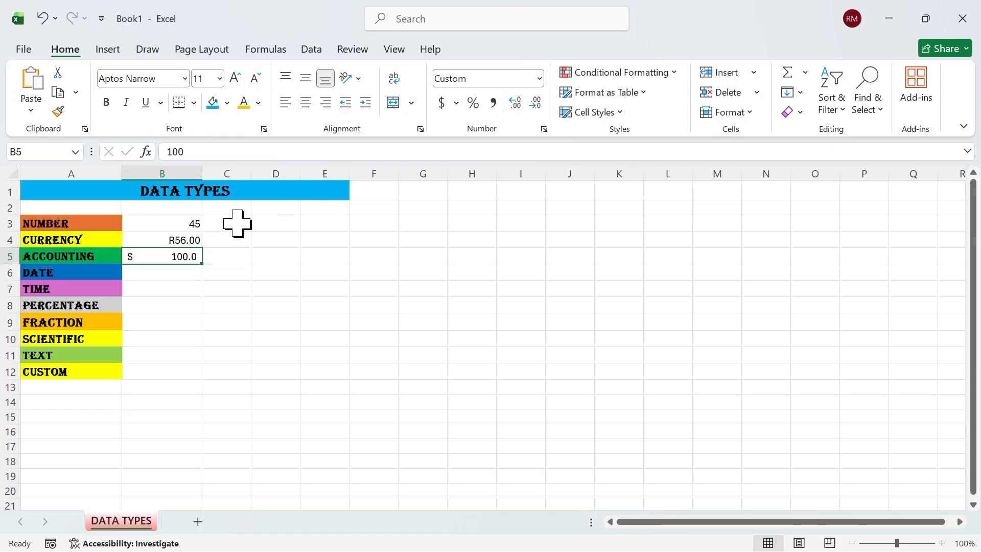
left_click(184, 276)
Enter the formula =NOW() in D4 to show the current date and time
left_click(369, 254)
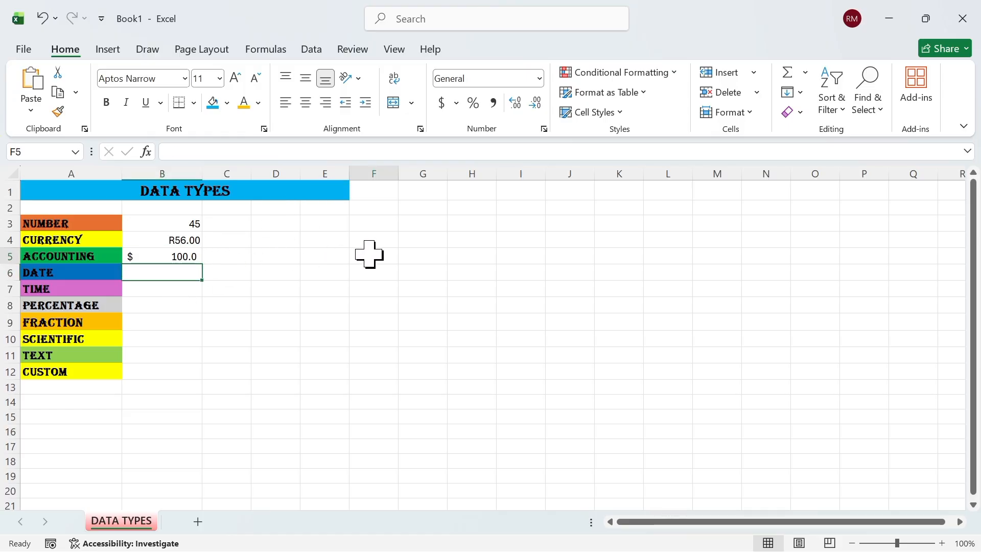
left_click(281, 238)
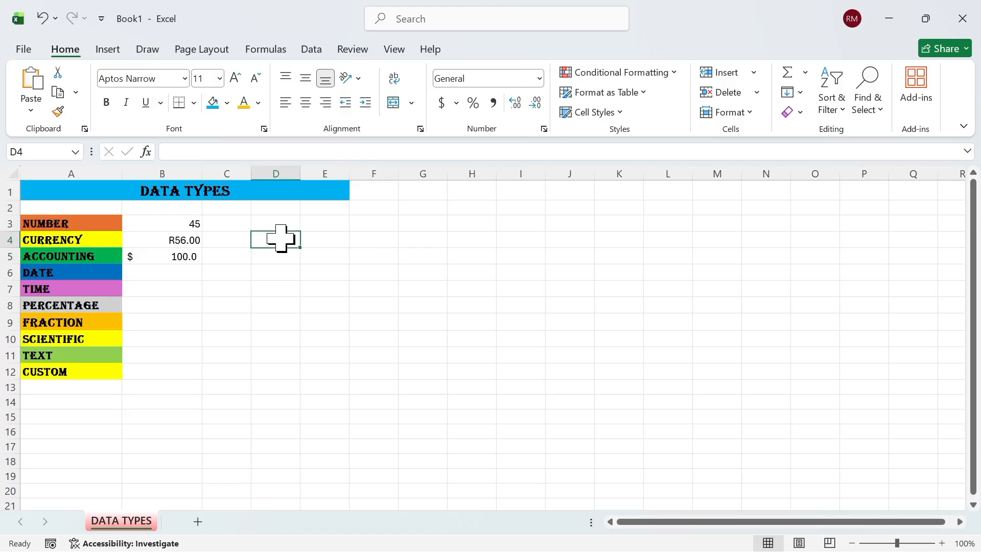
type("=")
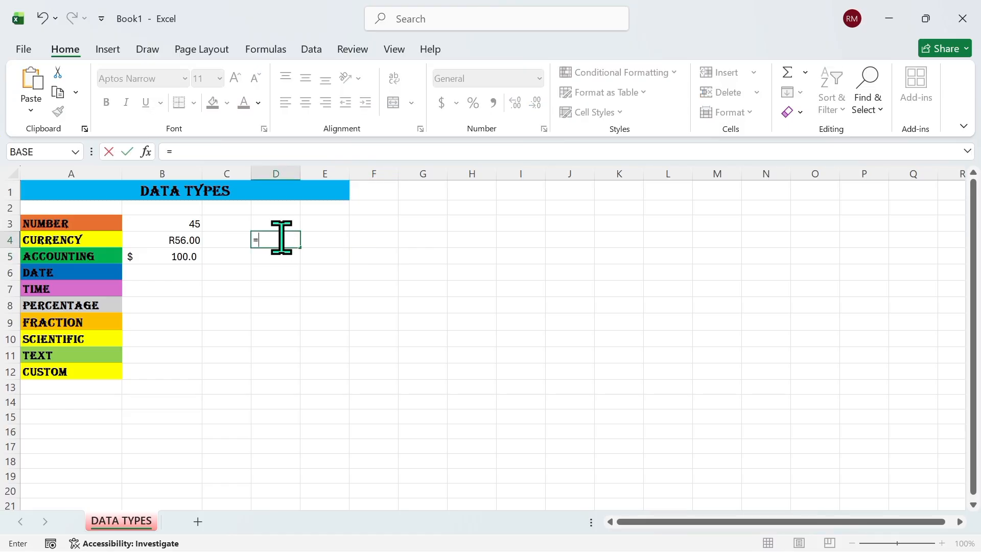
type("now")
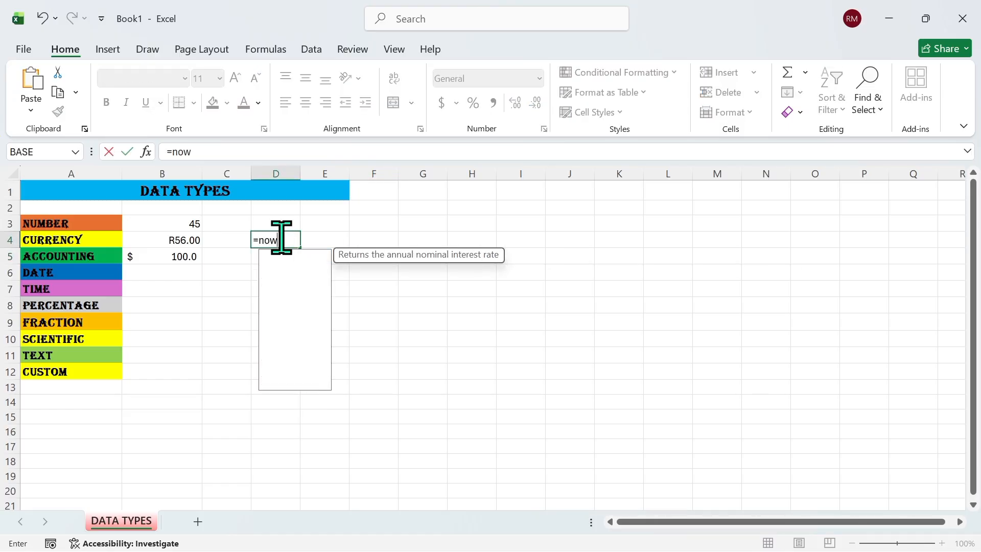
type("(")
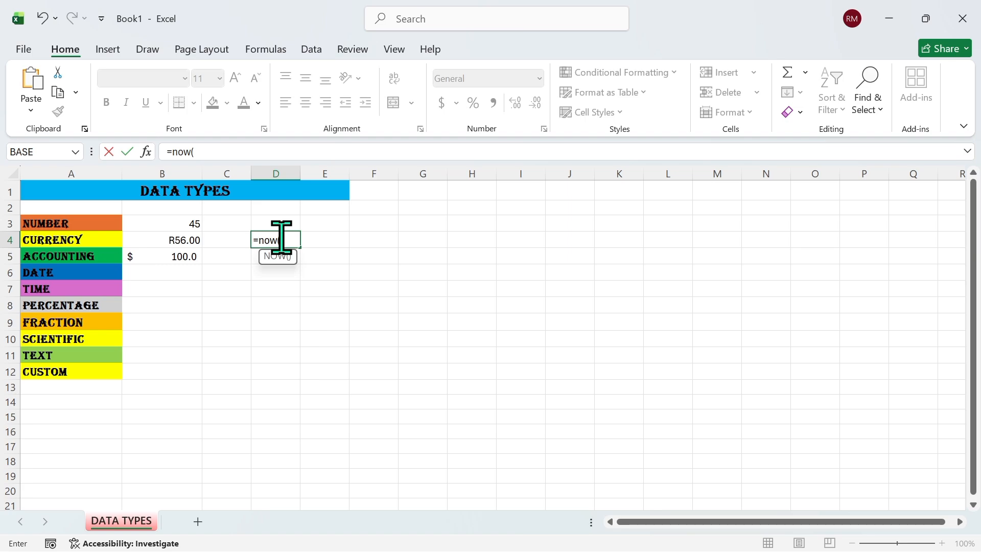
type(")")
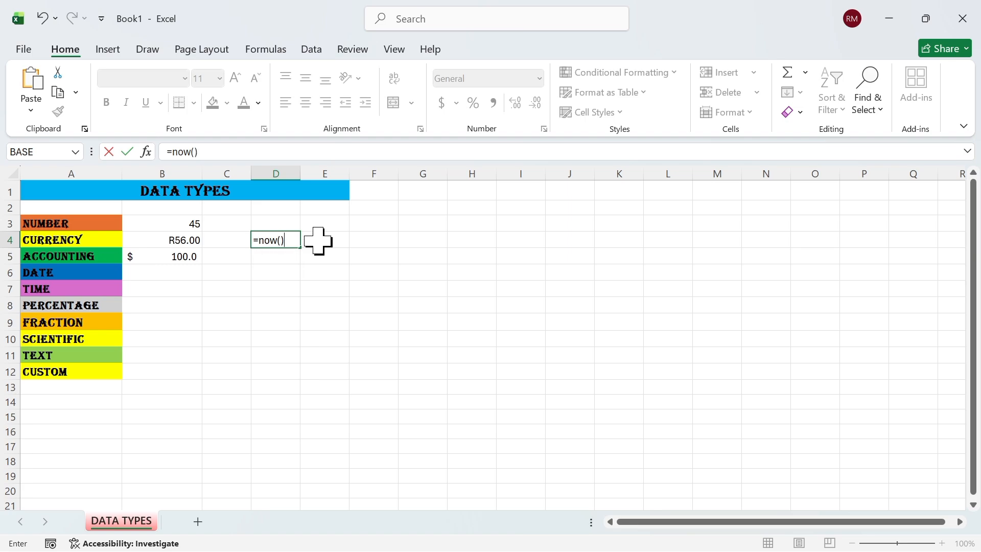
key("Return")
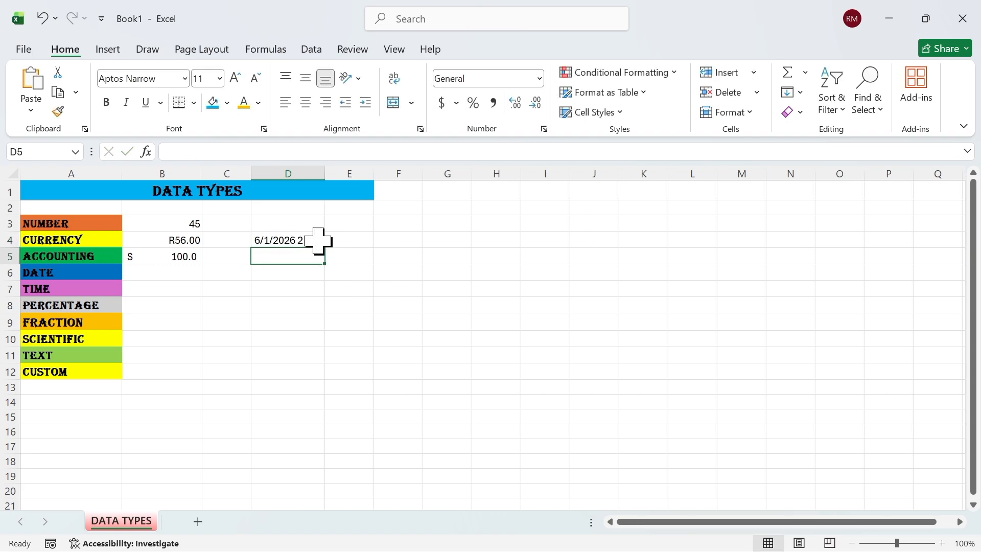
Enter the date 6/1/2026 in B6
left_click(181, 272)
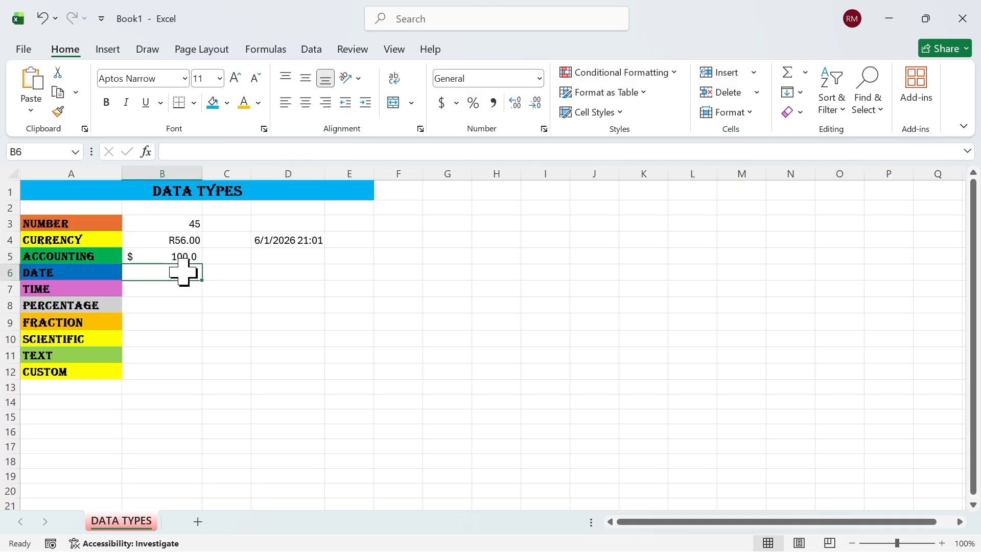
type("6/1")
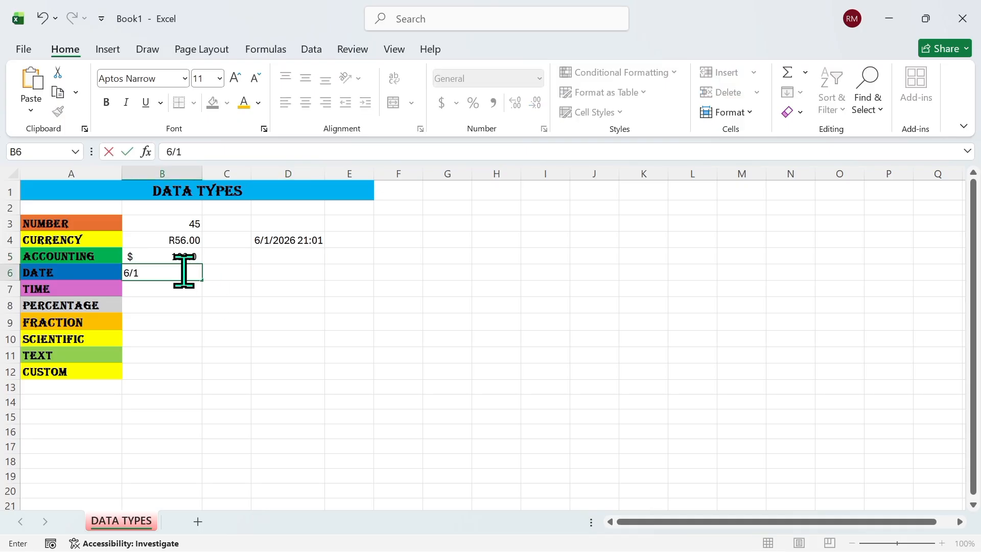
type("/2026")
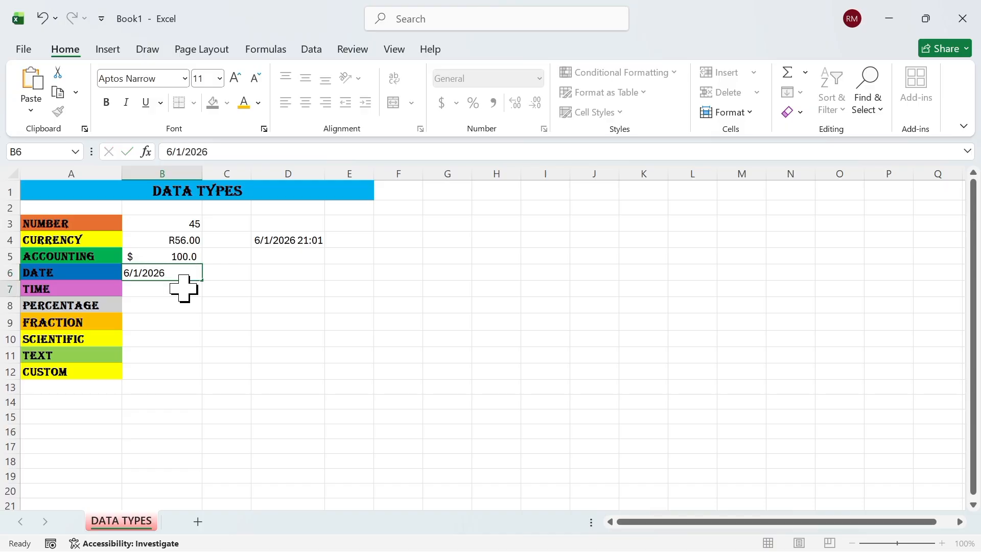
key("Return")
Format B6 as Long Date (Monday, June 1, 2026) and widen column B to fit it
left_click(184, 278)
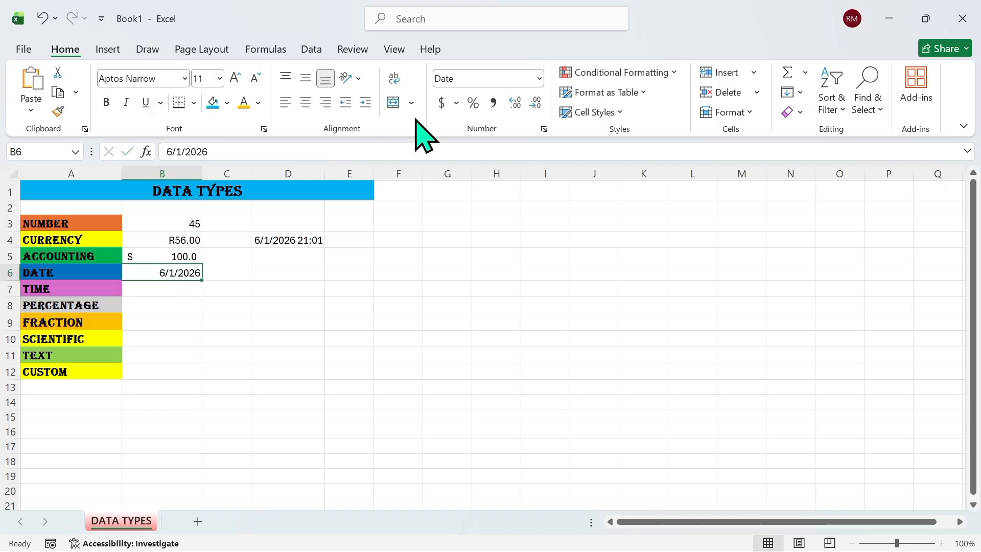
left_click(539, 79)
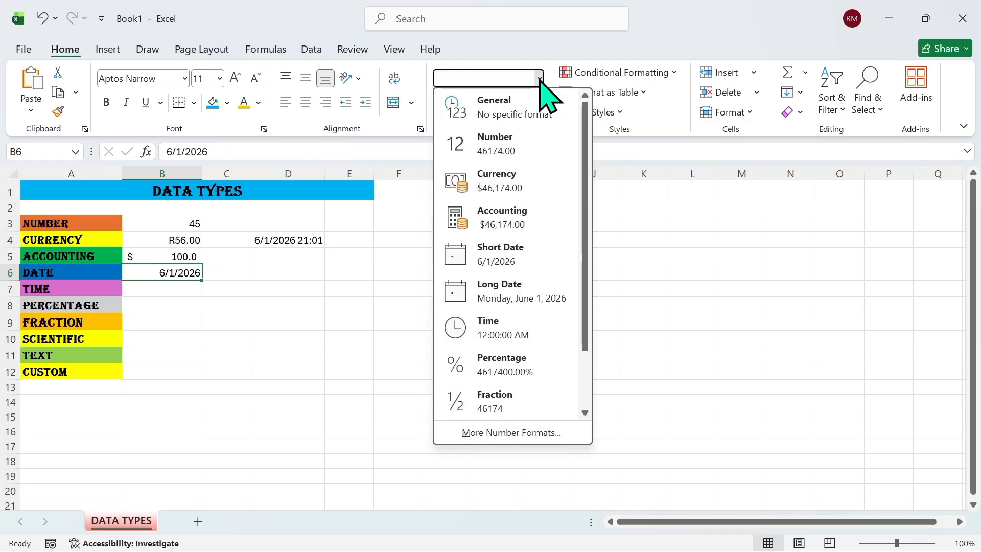
left_click(517, 251)
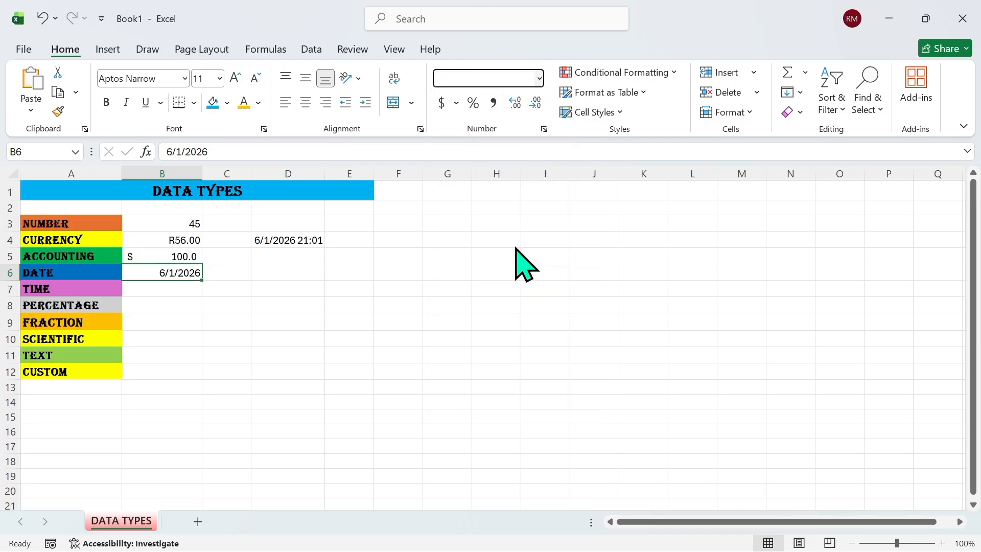
left_click(540, 80)
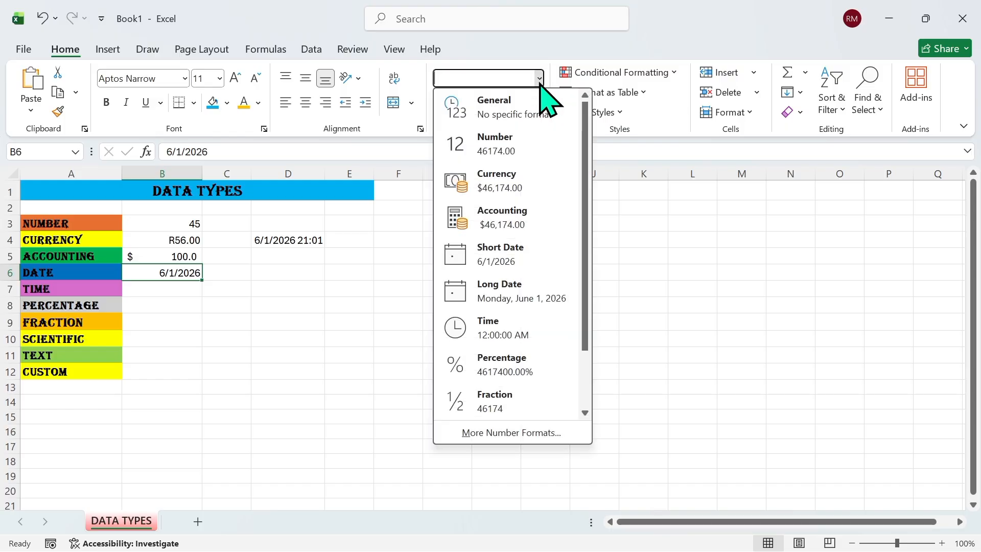
left_click(535, 300)
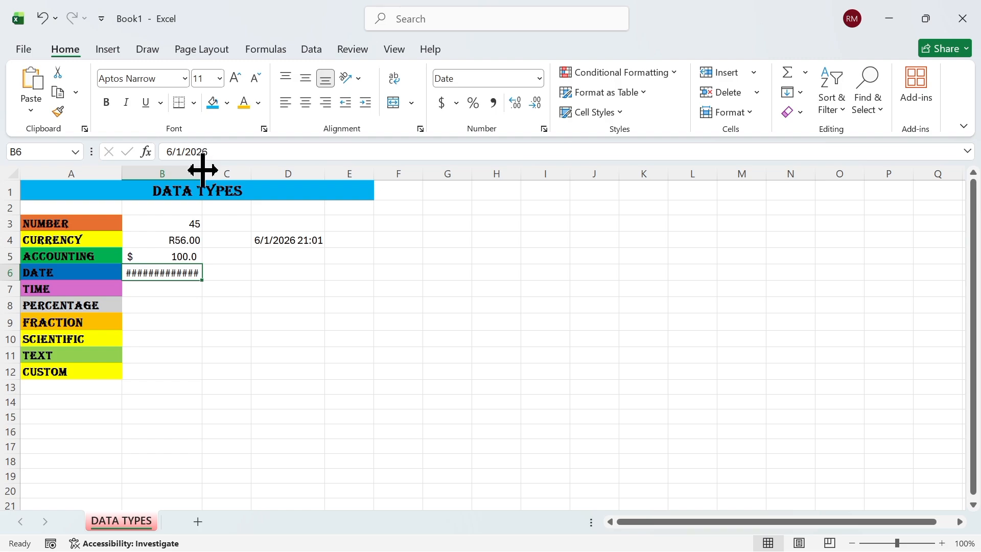
left_click_drag(203, 169, 252, 169)
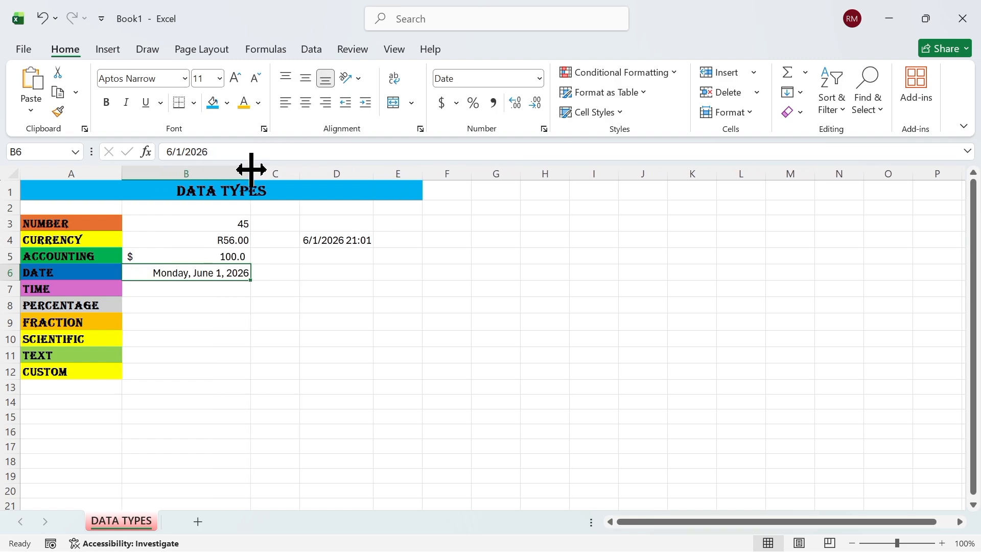
left_click(206, 303)
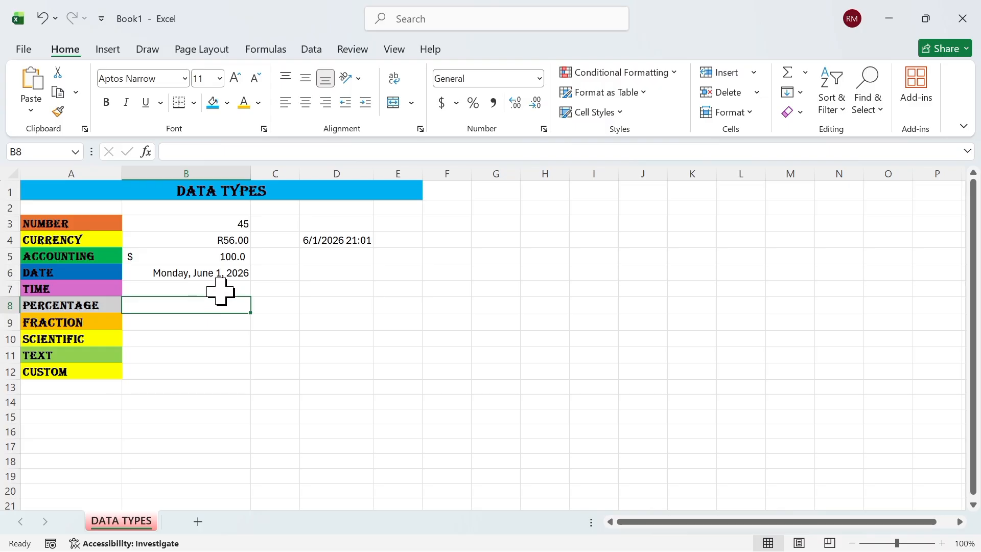
left_click(192, 268)
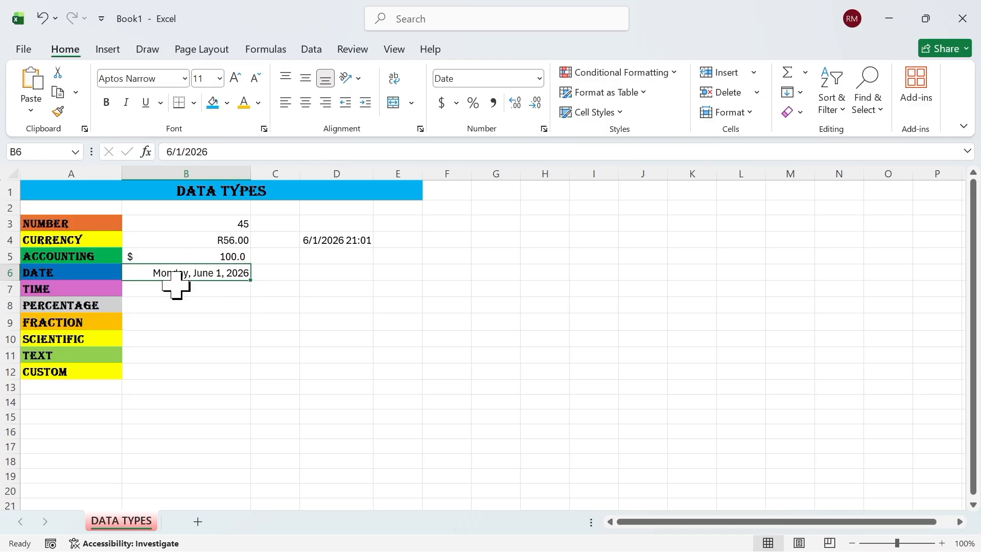
Enter 21:02 in B7 and format it as Time, showing 9:02:00 PM
left_click(217, 288)
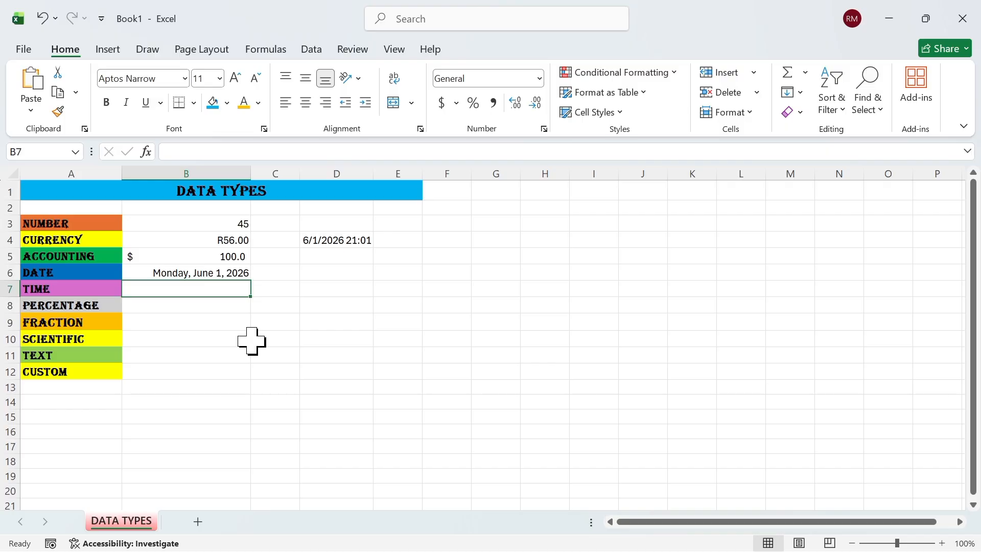
type("21:02")
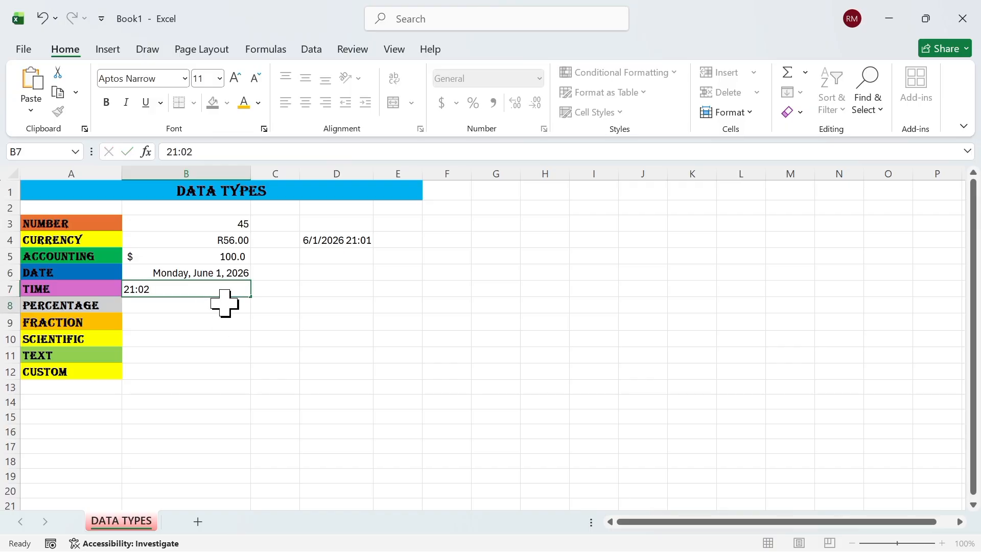
key("Return")
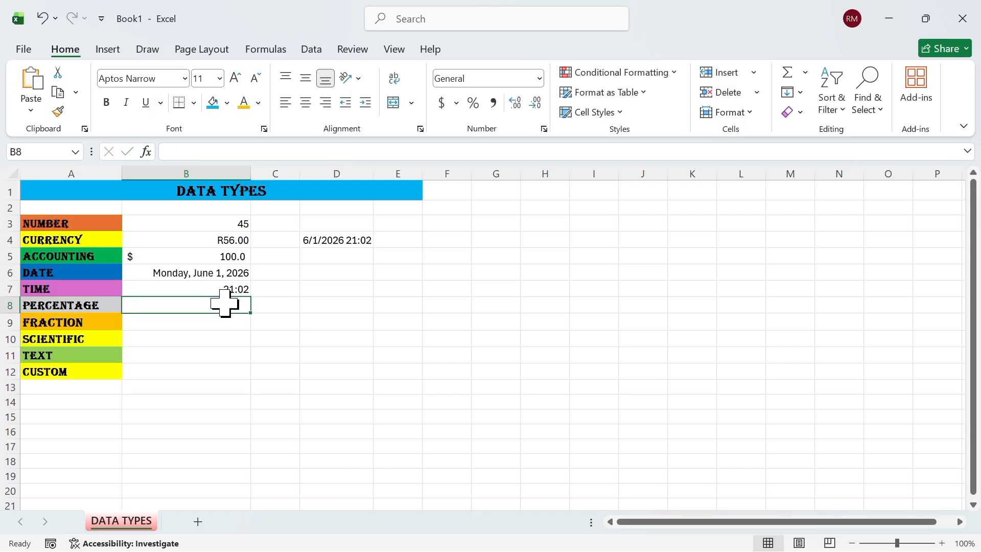
left_click(212, 293)
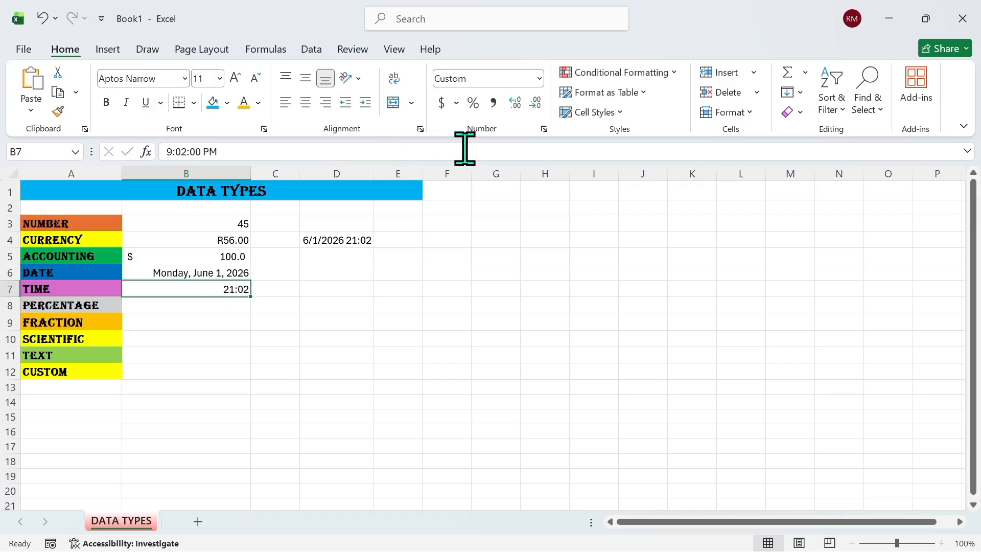
left_click(540, 78)
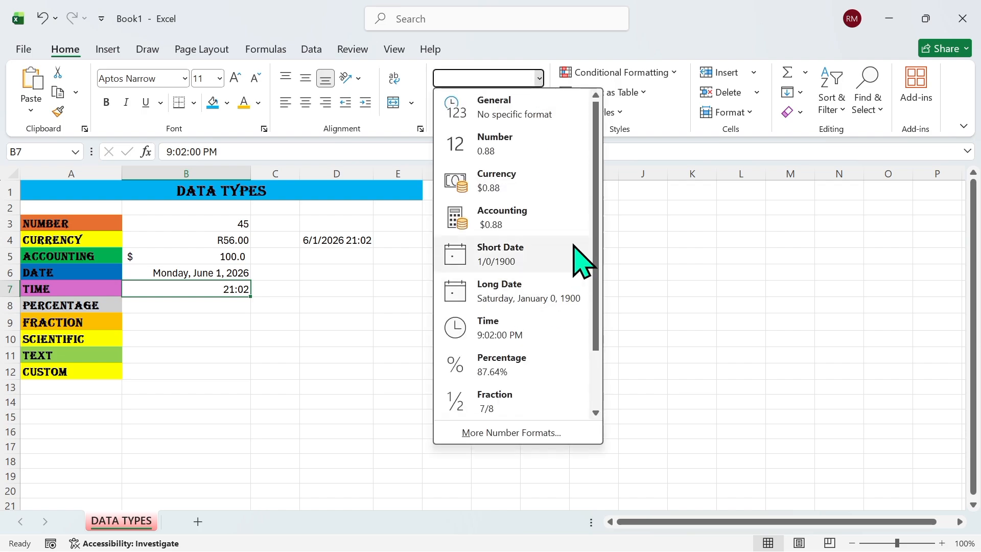
left_click(540, 339)
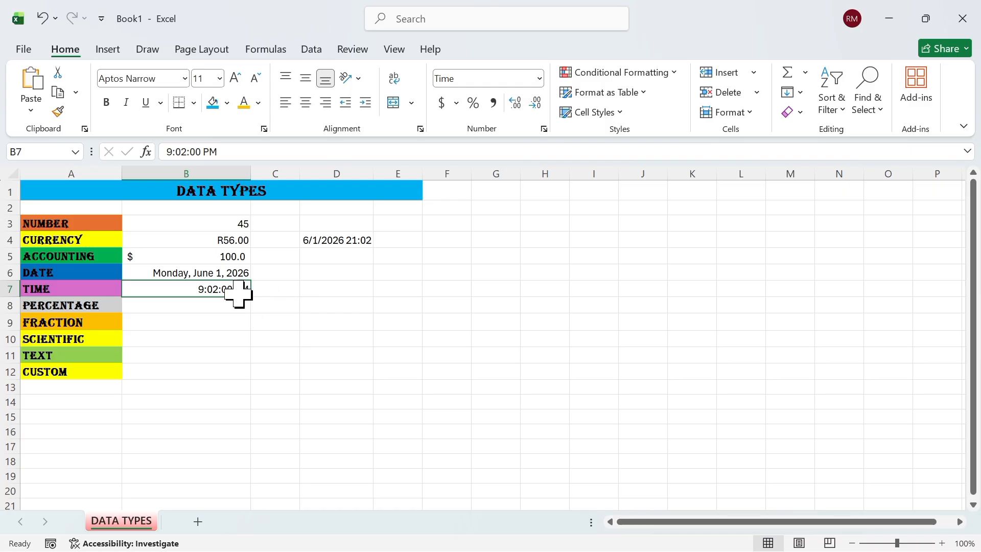
left_click(544, 129)
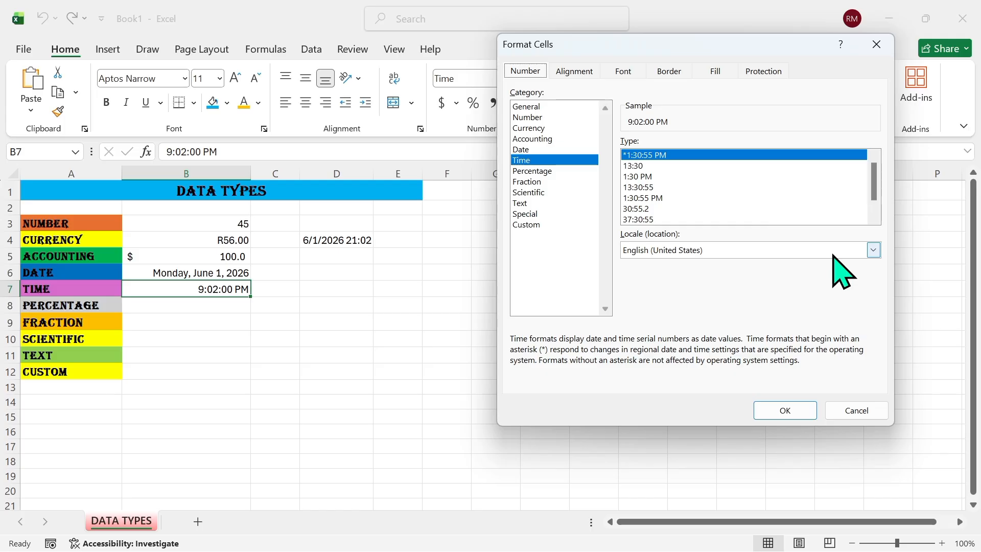
Close Format Cells without changes, keeping the English (United States) locale and B7 at 9:02:00 PM
left_click(875, 250)
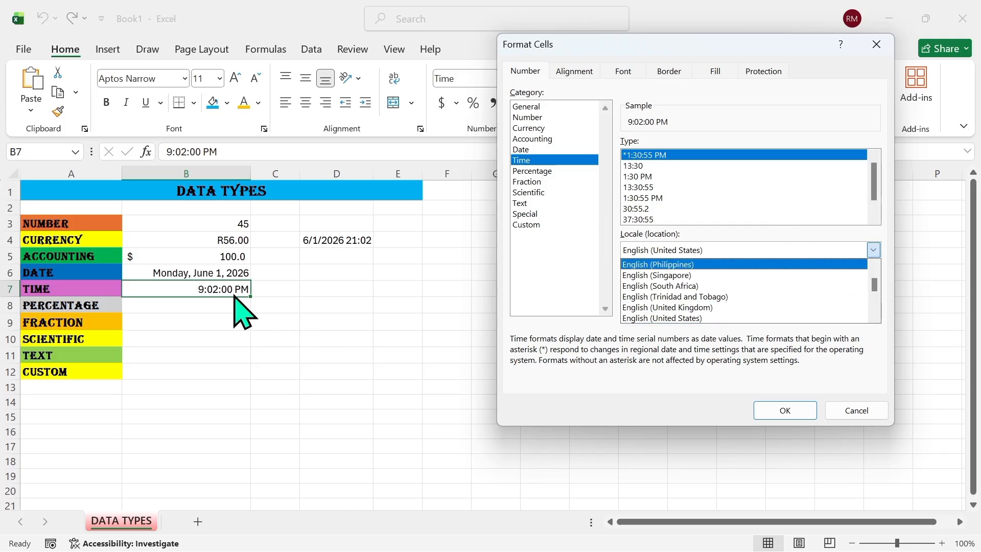
left_click(877, 48)
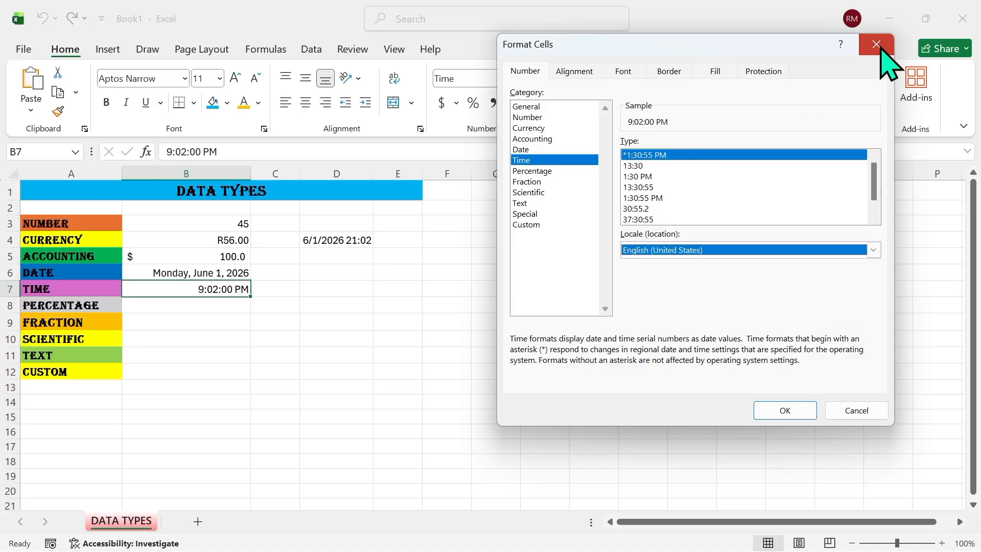
left_click(877, 45)
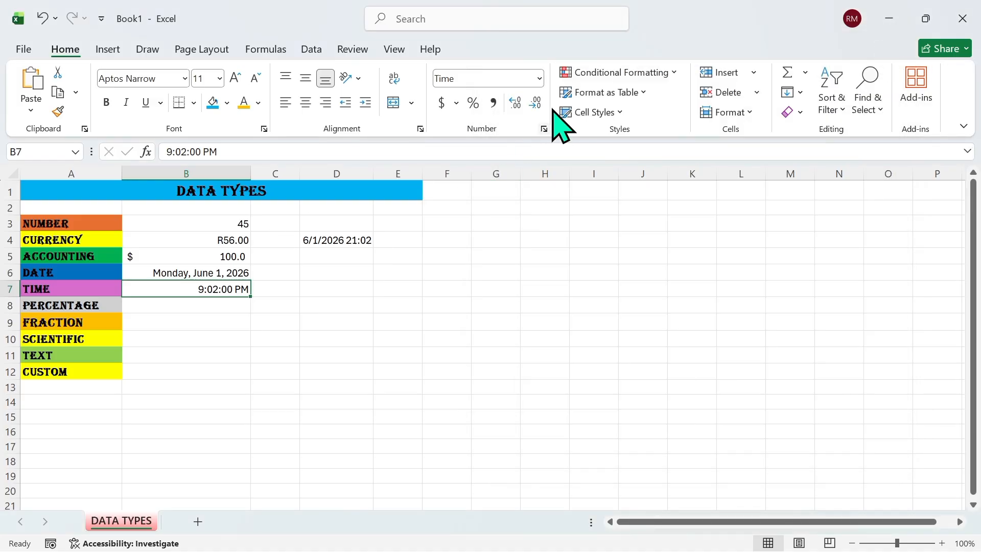
left_click(542, 79)
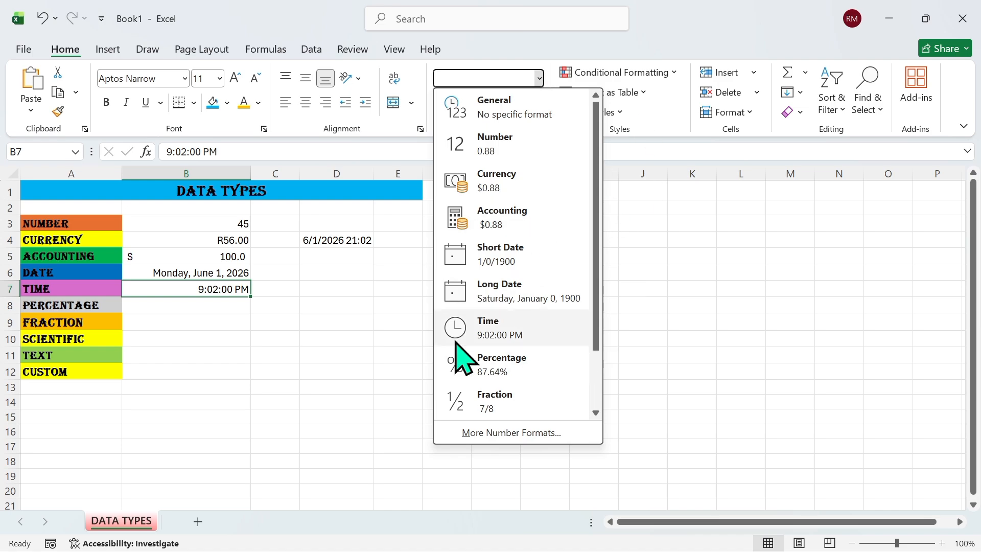
left_click(221, 302)
Enter the formula =1/4 in B8 for the PERCENTAGE example
left_click(205, 304)
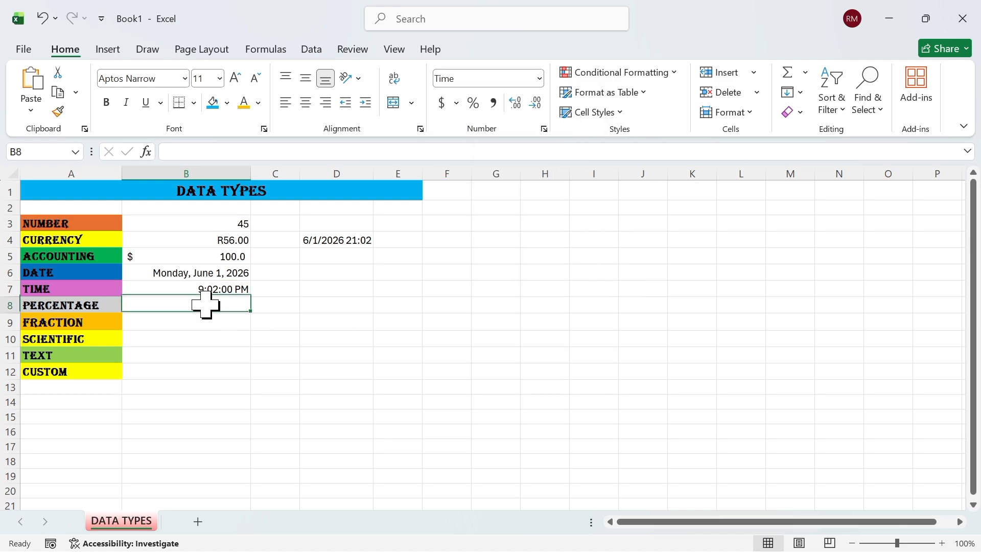
type("=1/4")
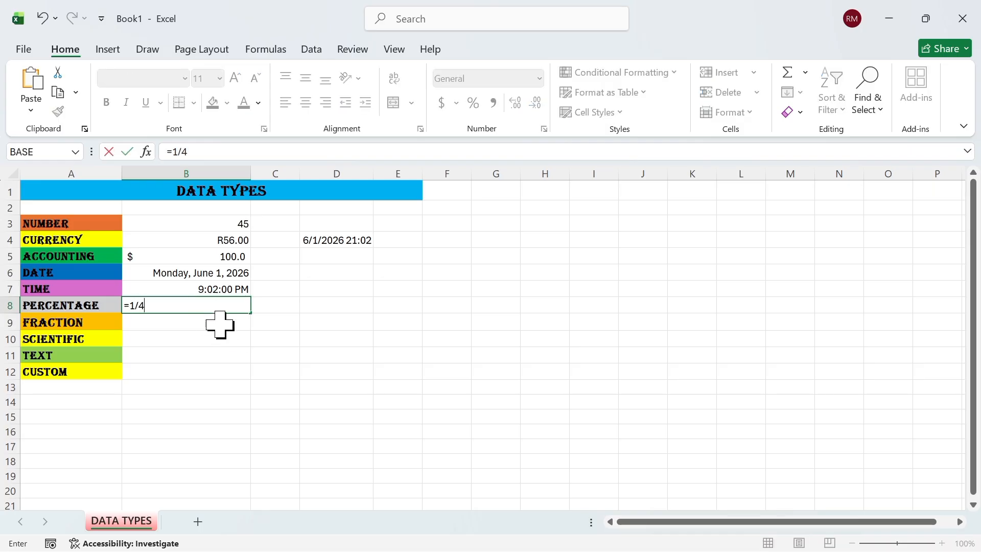
key("Return")
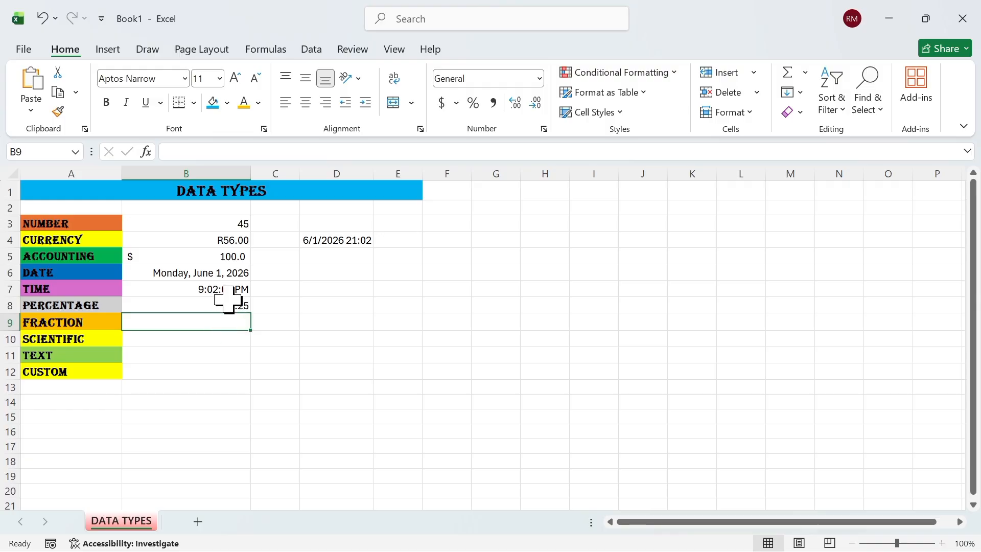
Apply Percent Style to B8 so 0.25 displays as 25%
left_click(230, 304)
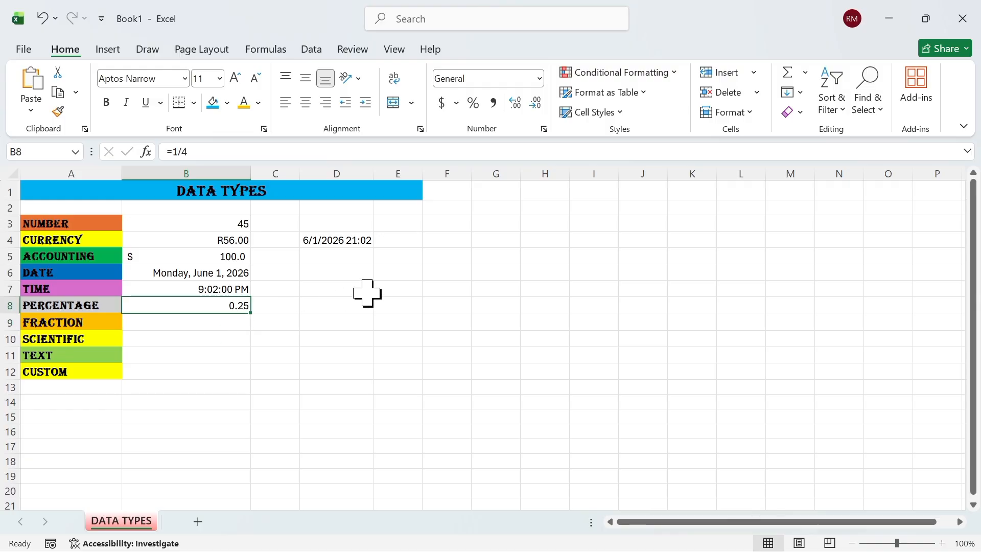
left_click(456, 104)
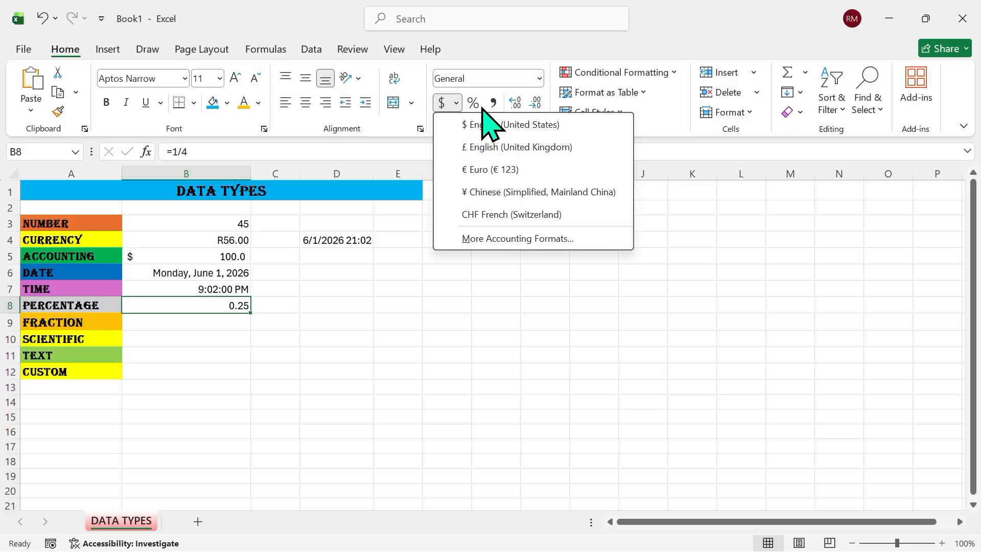
left_click(482, 108)
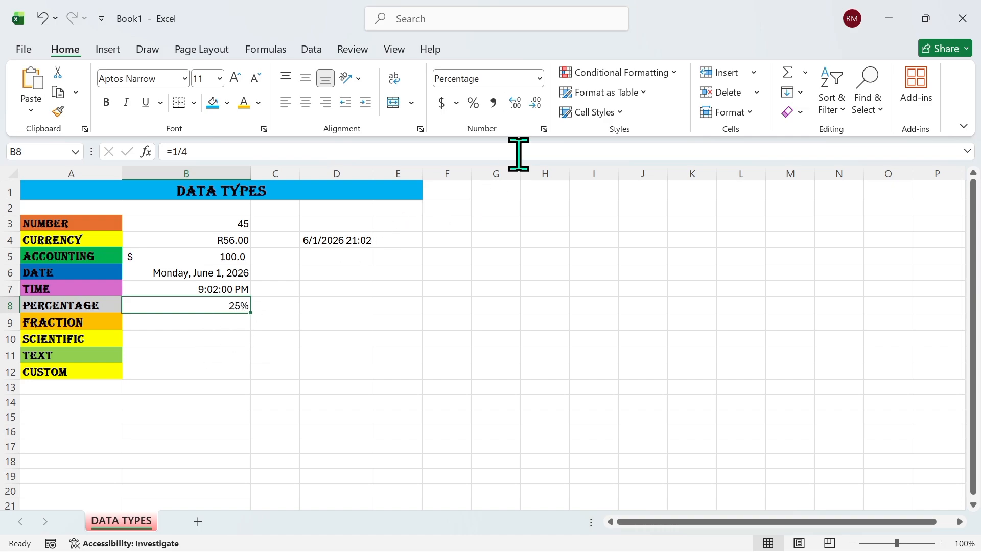
left_click(539, 79)
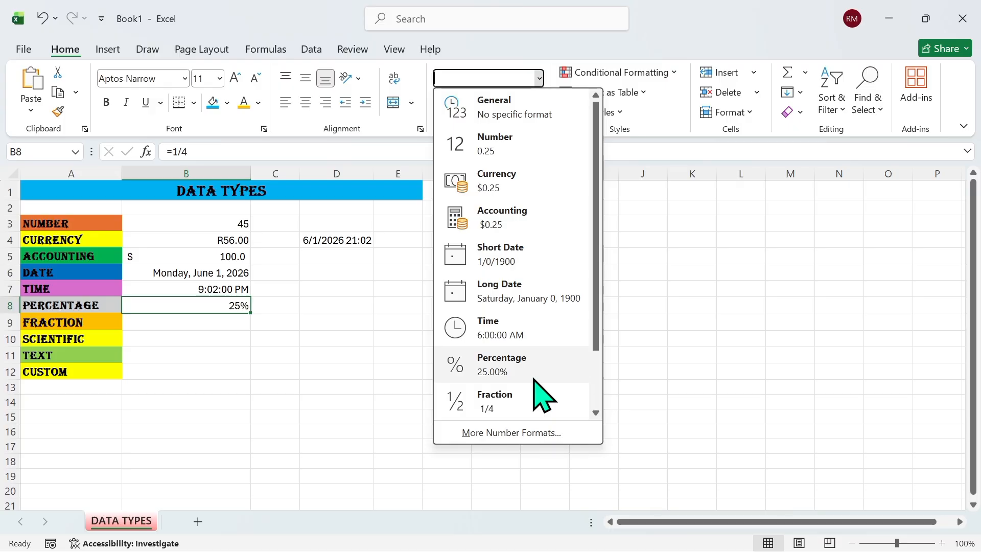
left_click(200, 321)
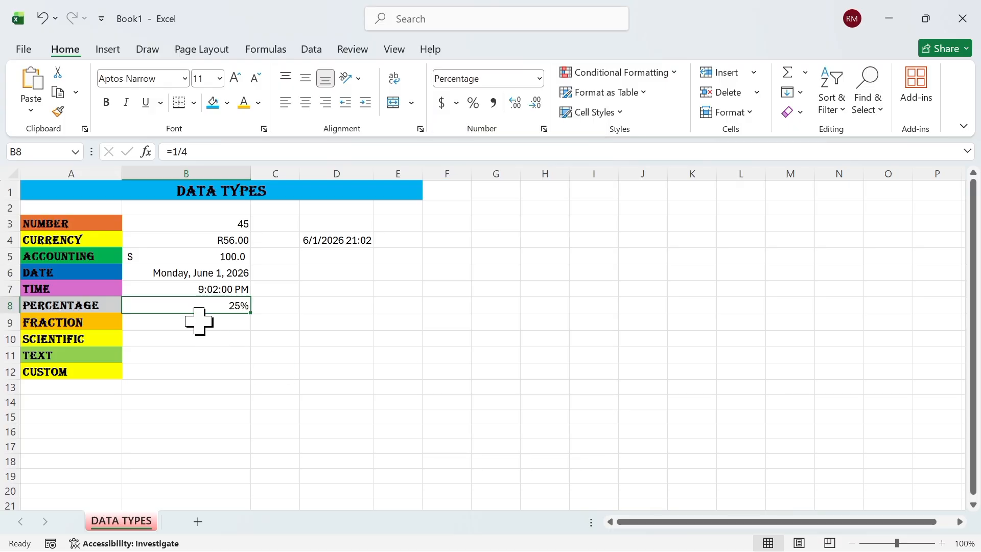
left_click(196, 321)
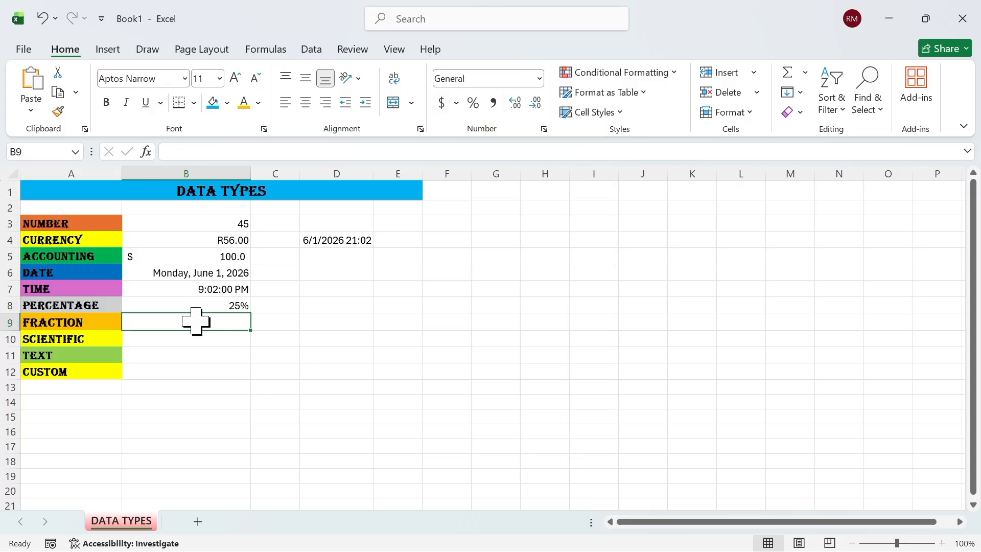
Enter 1/4 in B9 and apply the Fraction number format
type("1")
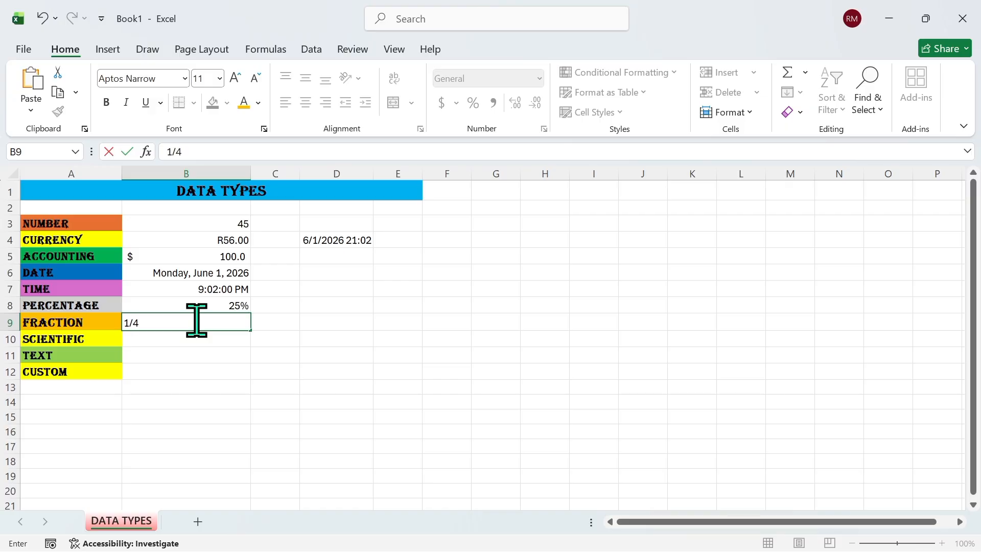
type("/4")
left_click(219, 340)
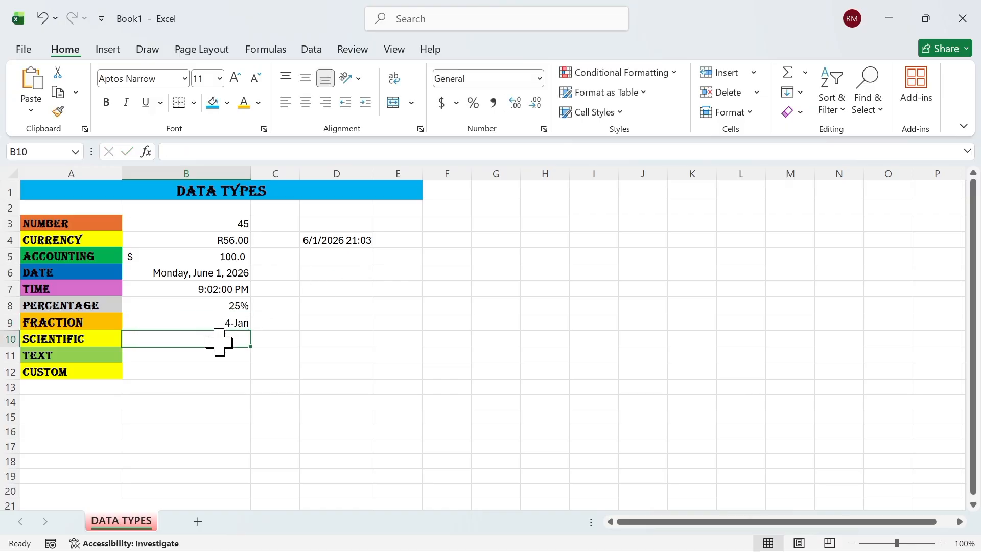
left_click(235, 325)
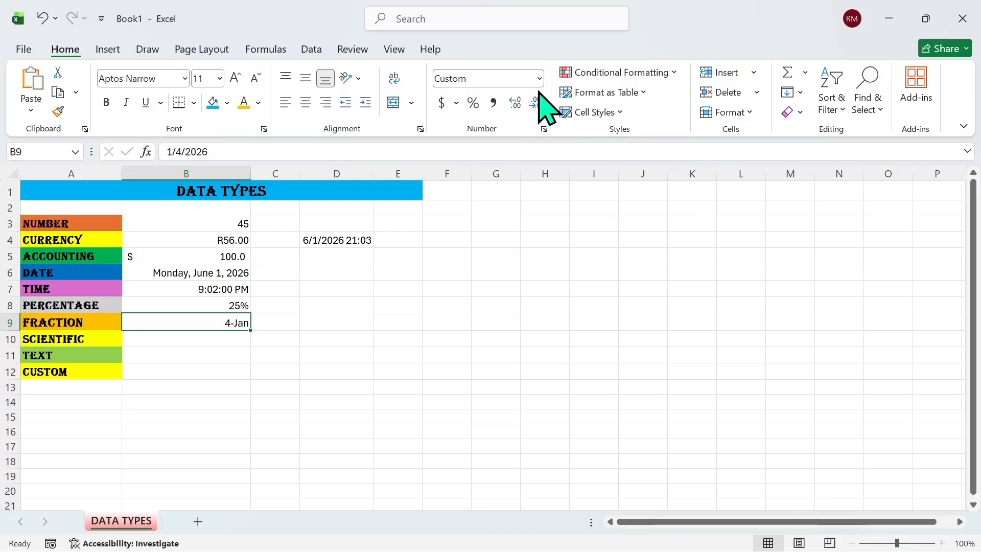
left_click(540, 79)
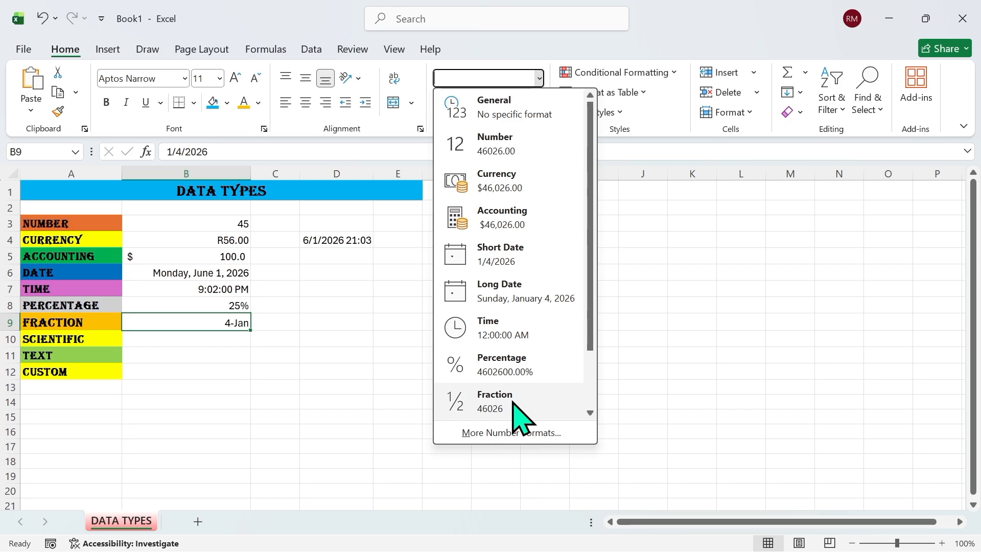
left_click(514, 403)
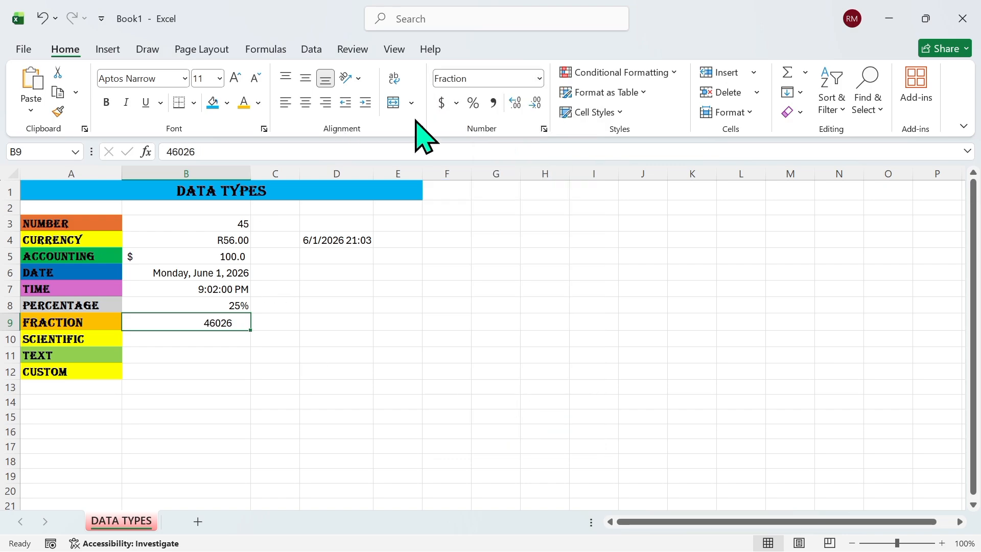
left_click(539, 78)
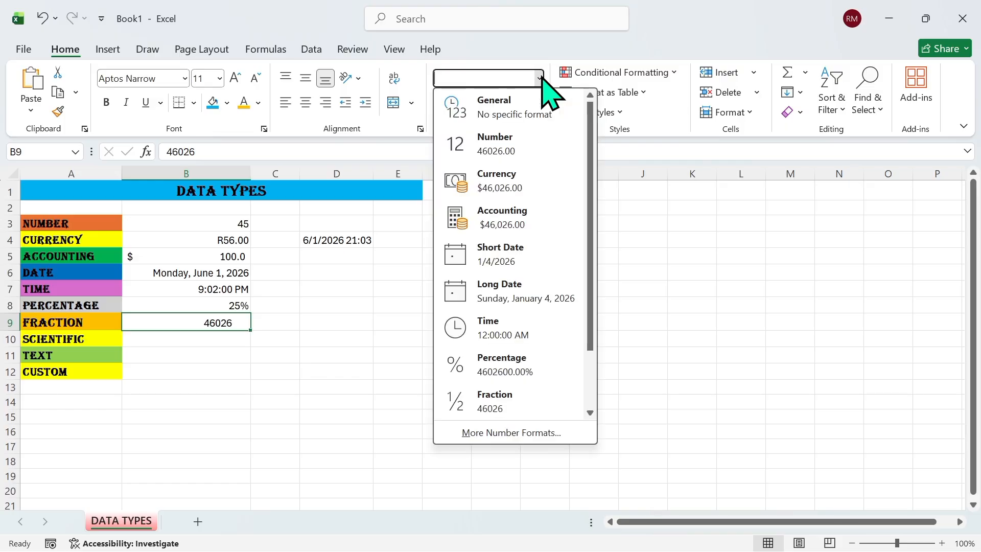
left_click(542, 407)
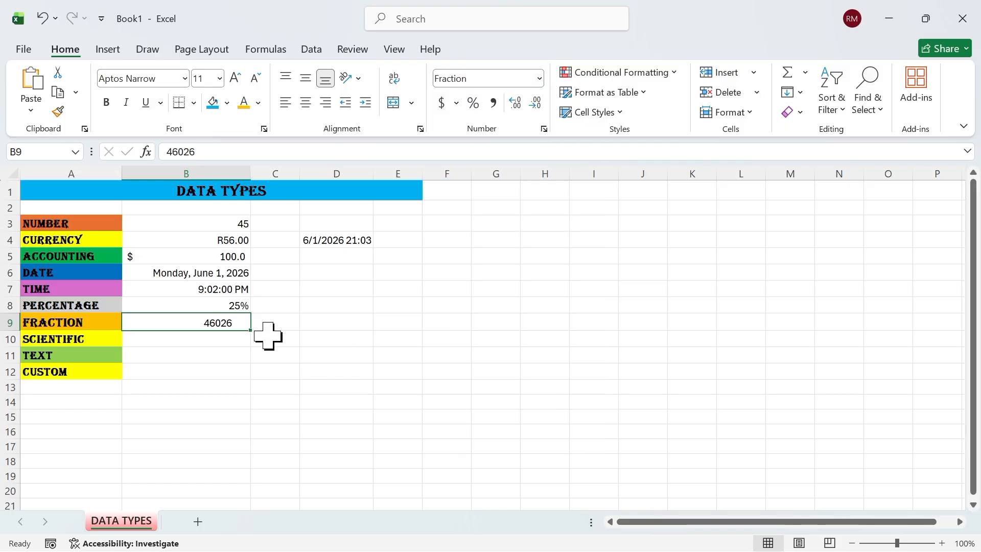
Re-enter 1/4 in the Fraction-formatted B9 so it displays as 1/4
key("BackSpace")
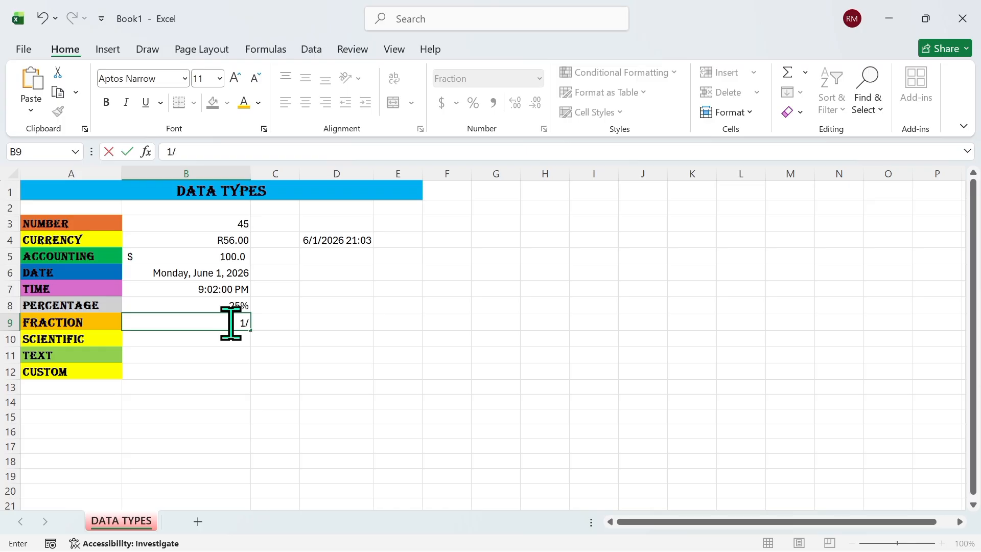
type("1/4")
left_click(225, 342)
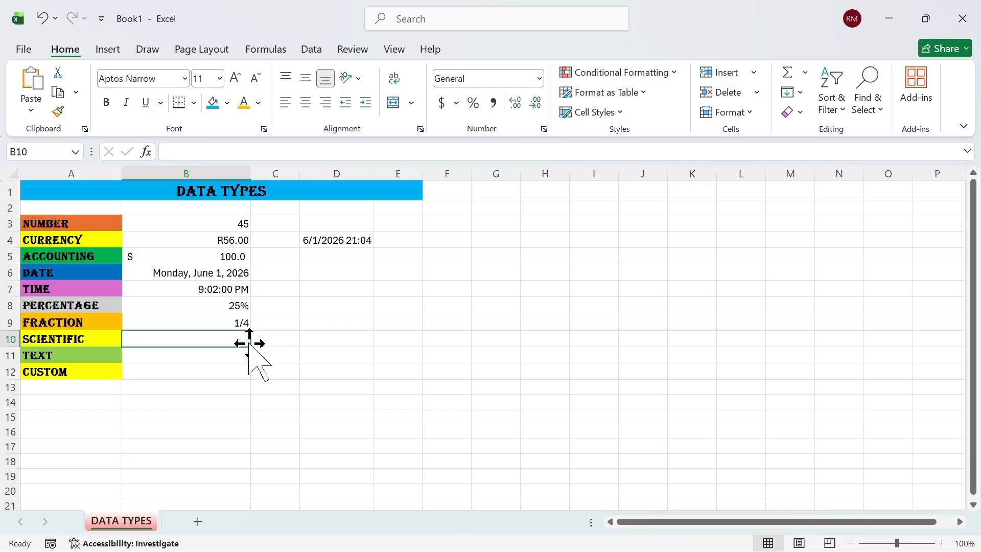
left_click(226, 320)
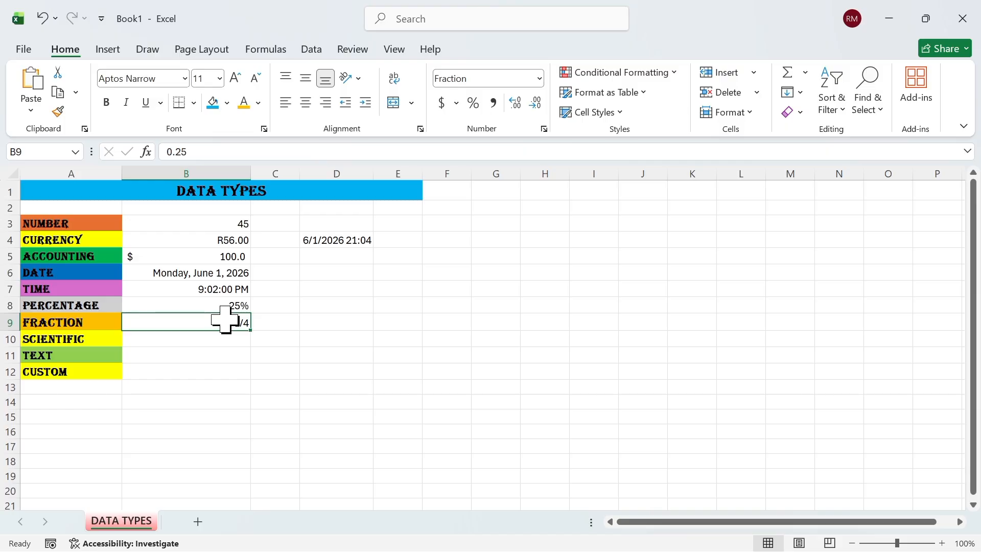
left_click(205, 339)
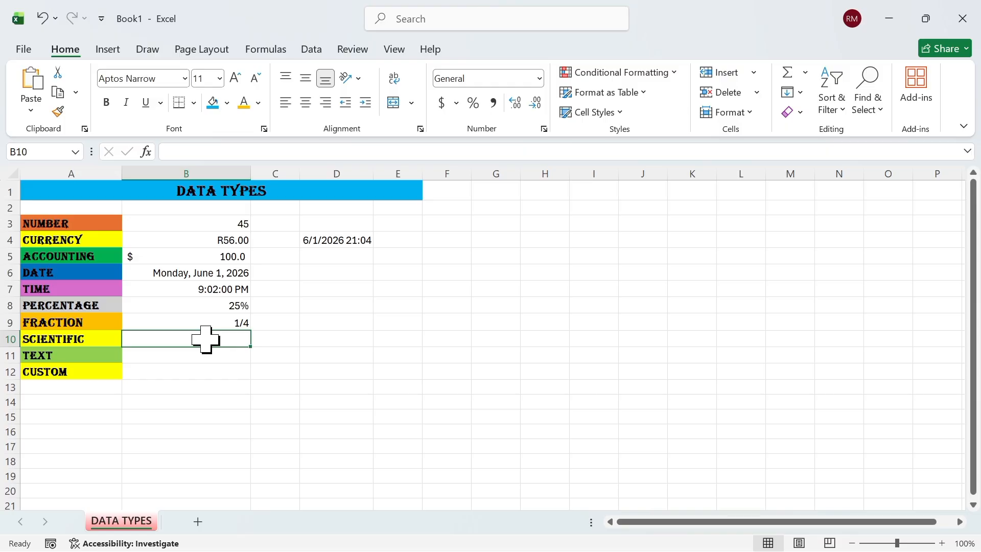
Enter 9.35363789 in B10 and apply the Scientific format, displaying 9.35E+00
type("9.35363789")
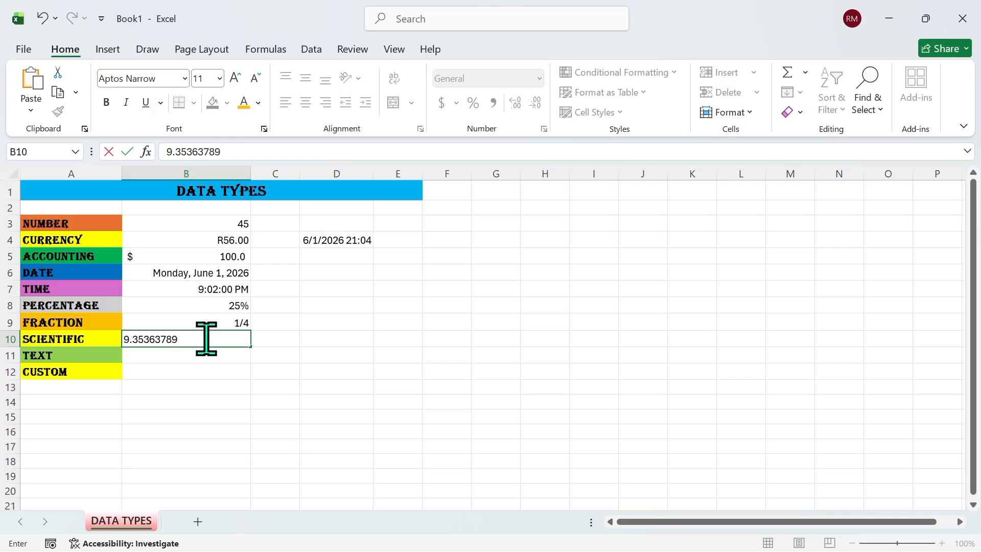
key("ctrl+Return")
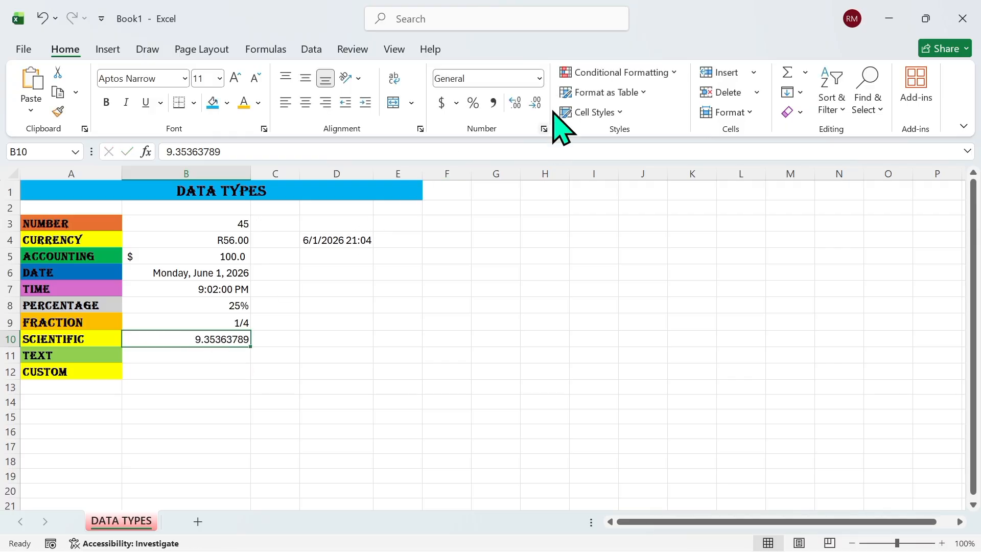
left_click(539, 79)
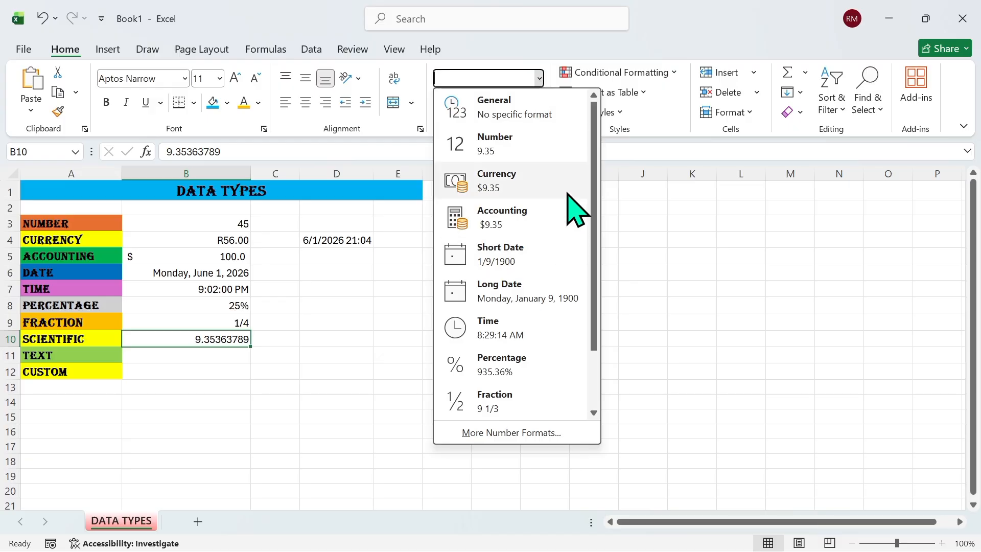
left_click(594, 413)
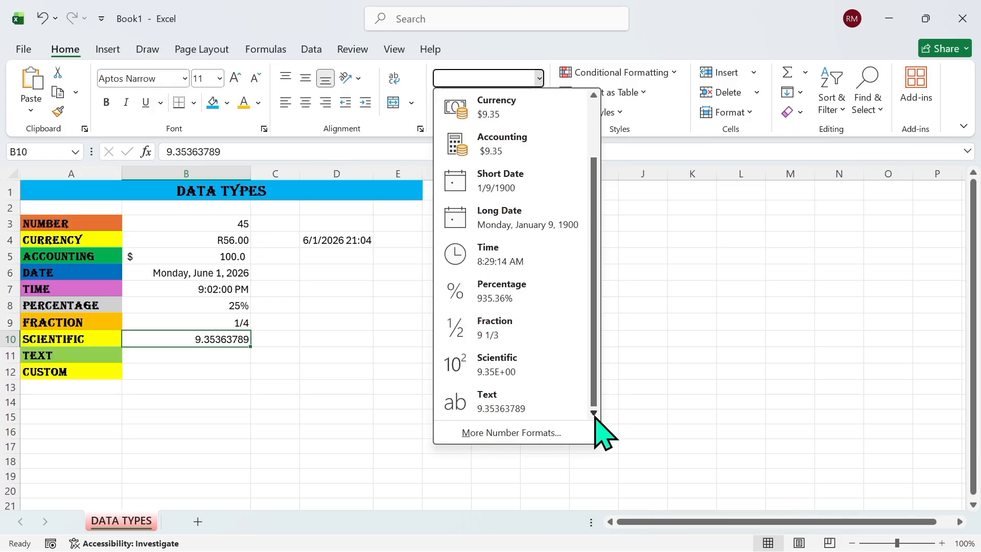
left_click(511, 364)
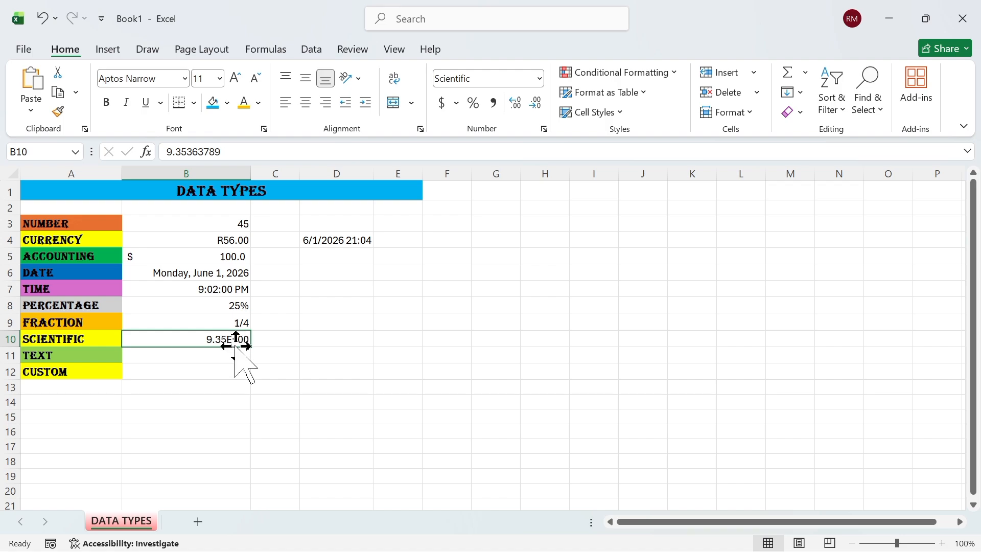
left_click(207, 355)
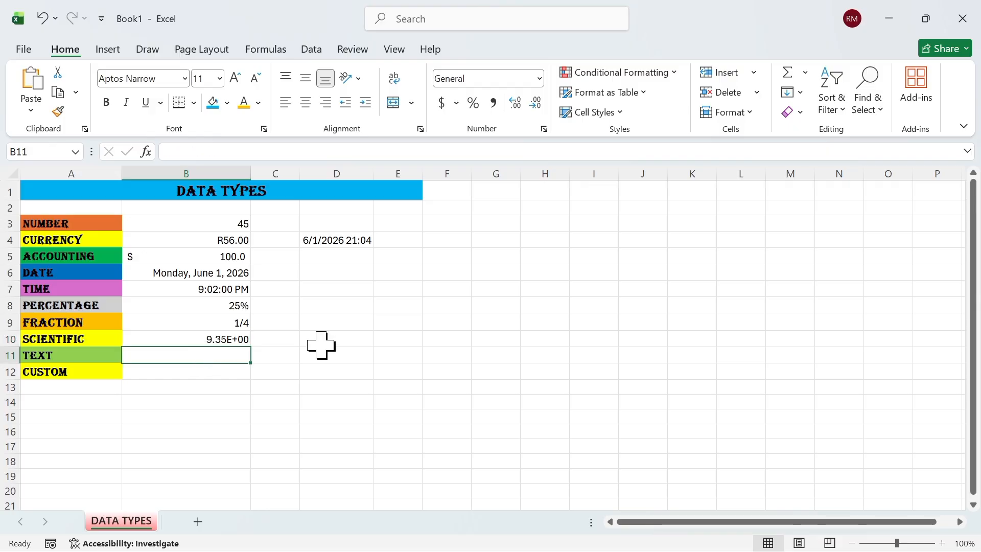
left_click(545, 129)
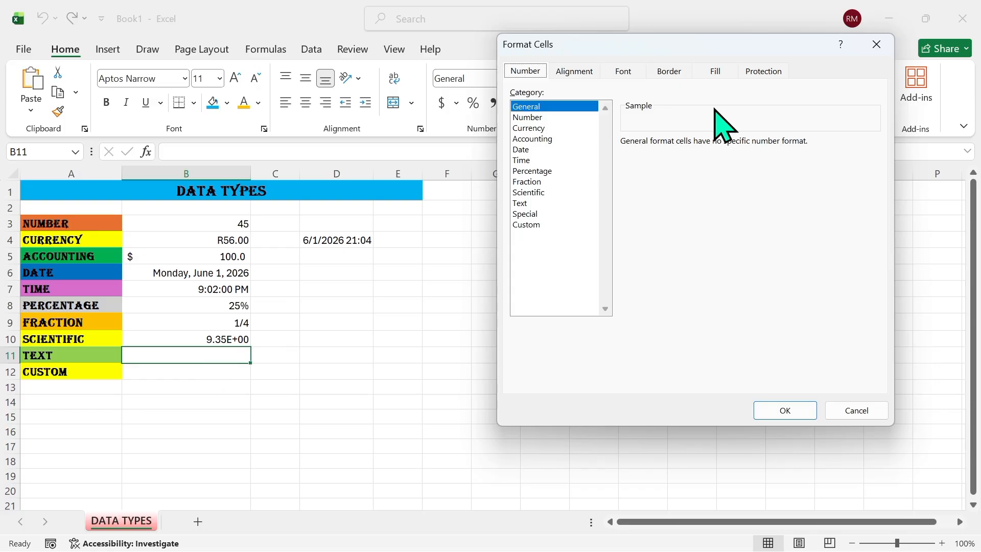
left_click(877, 44)
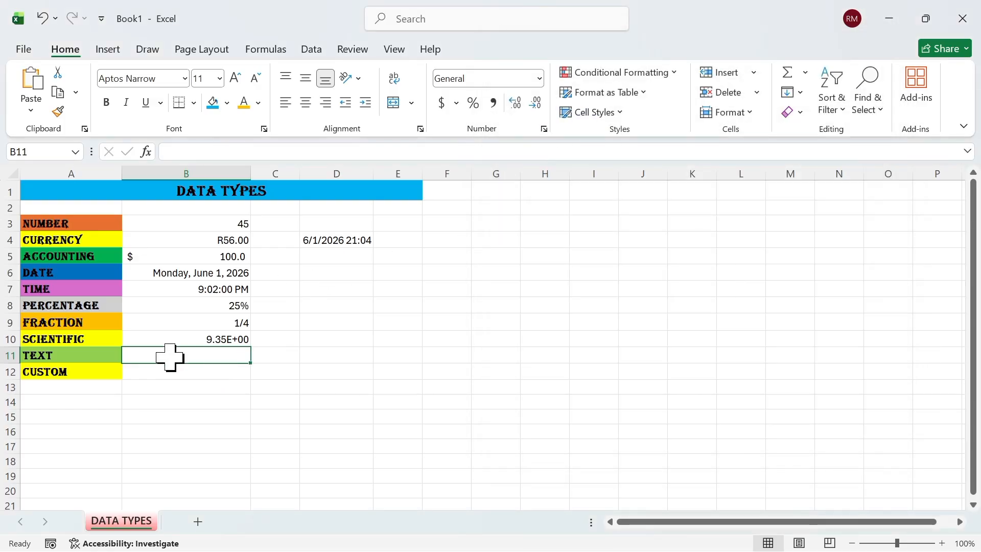
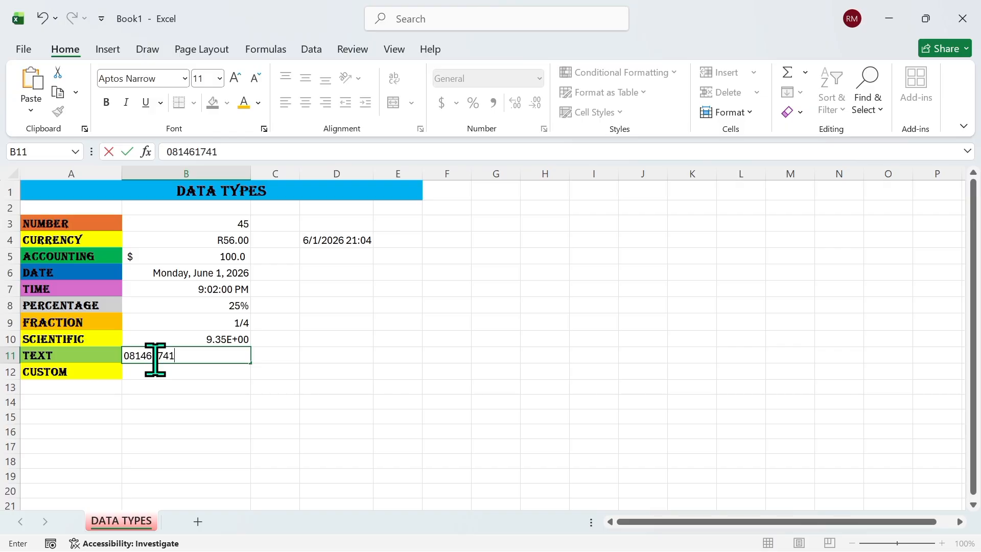
Type a number into B11, then clear it so the TEXT cell stands empty
left_click(214, 375)
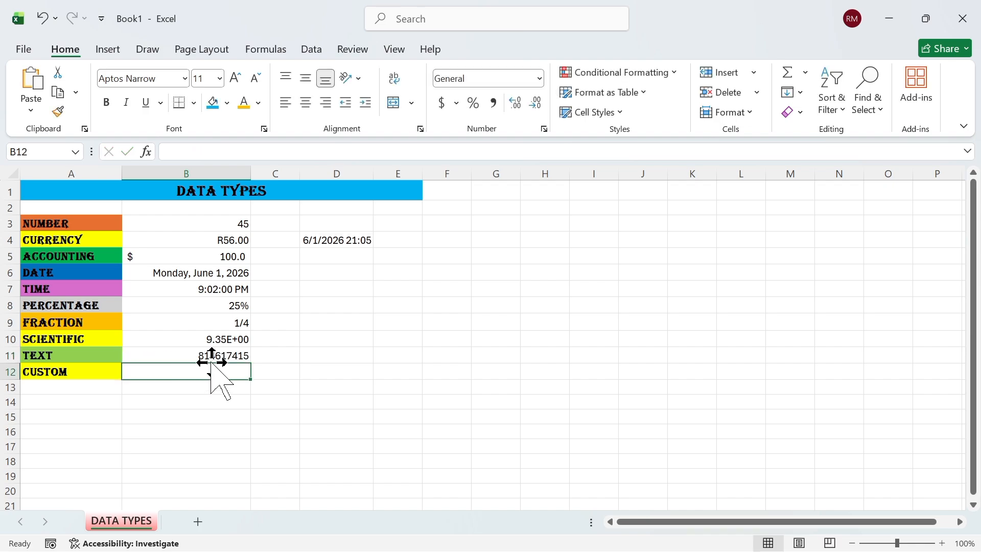
left_click(223, 355)
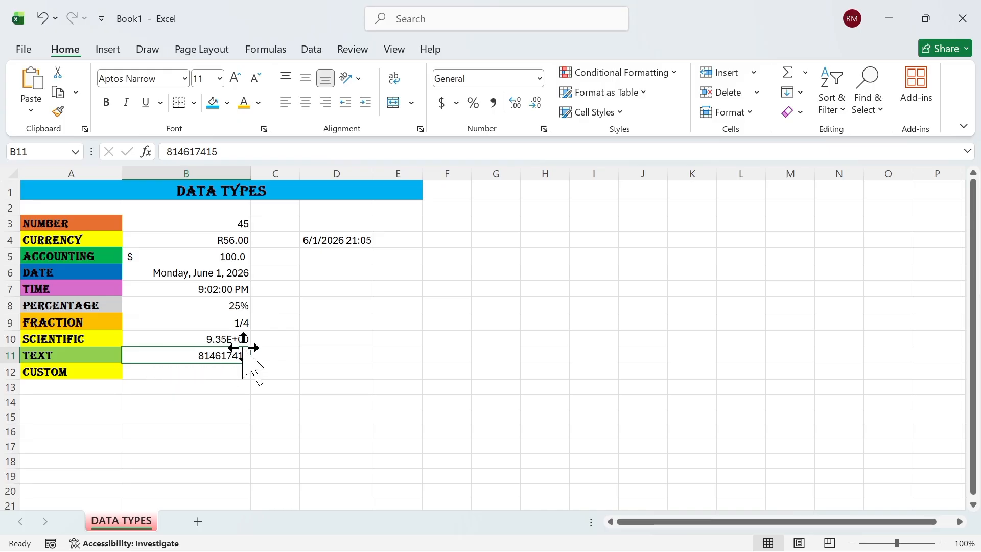
double_click(204, 350)
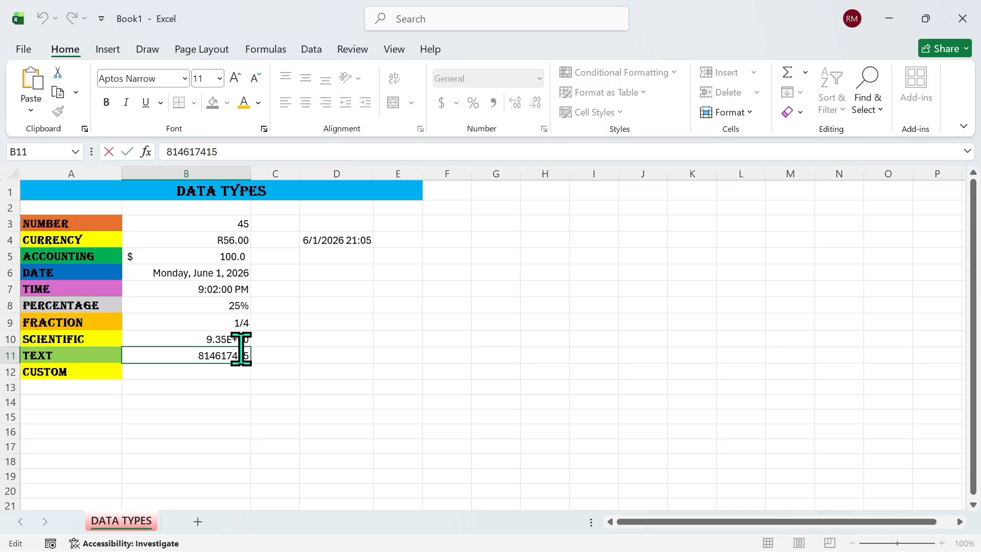
key("Escape")
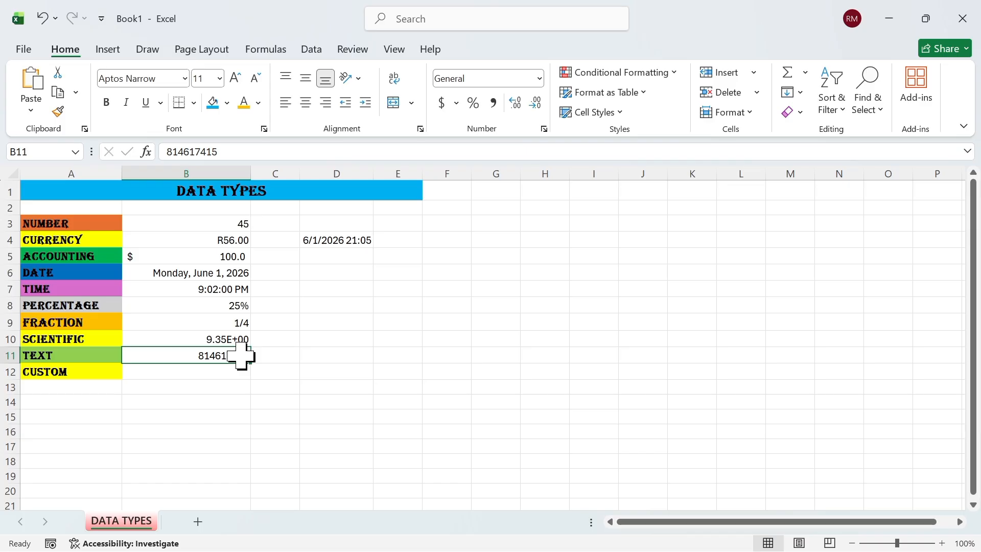
key("BackSpace")
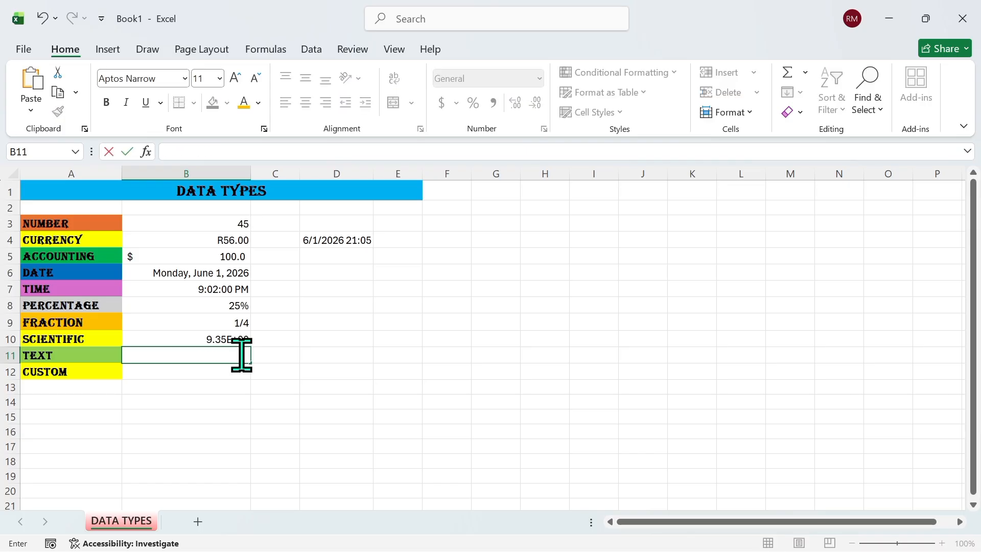
left_click(465, 287)
left_click(198, 355)
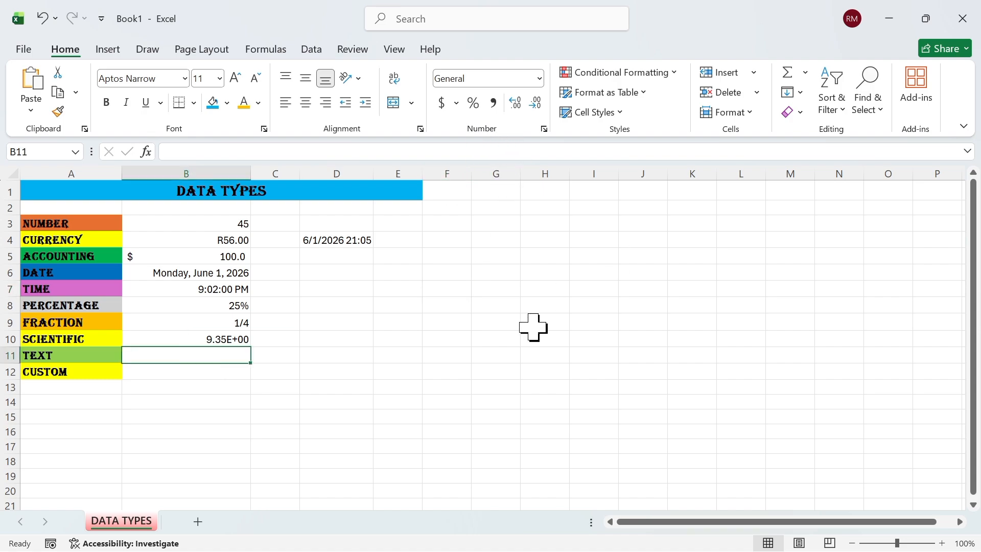
Enter the phone number in B11 with a leading apostrophe so its leading zero stays, then open Format Cells
type("\"")
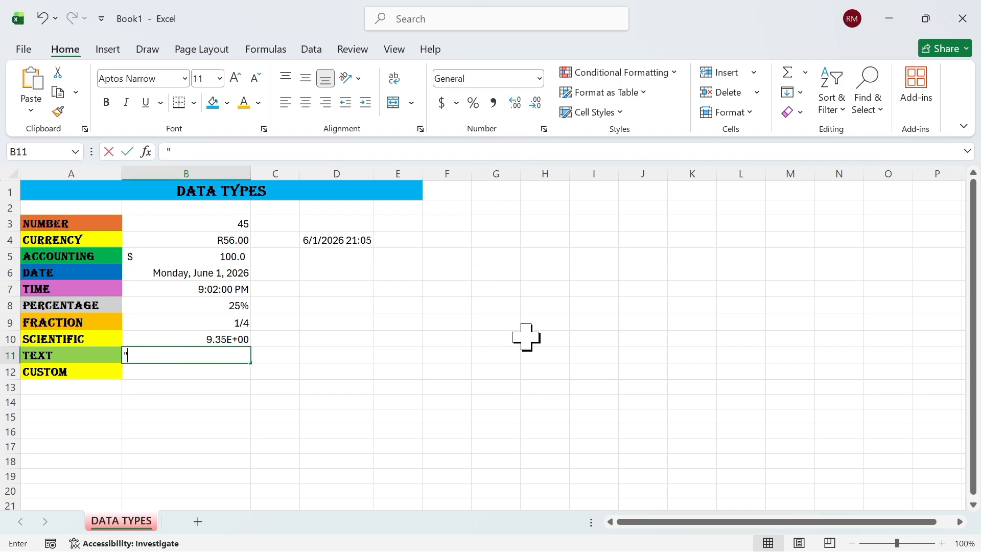
type("'")
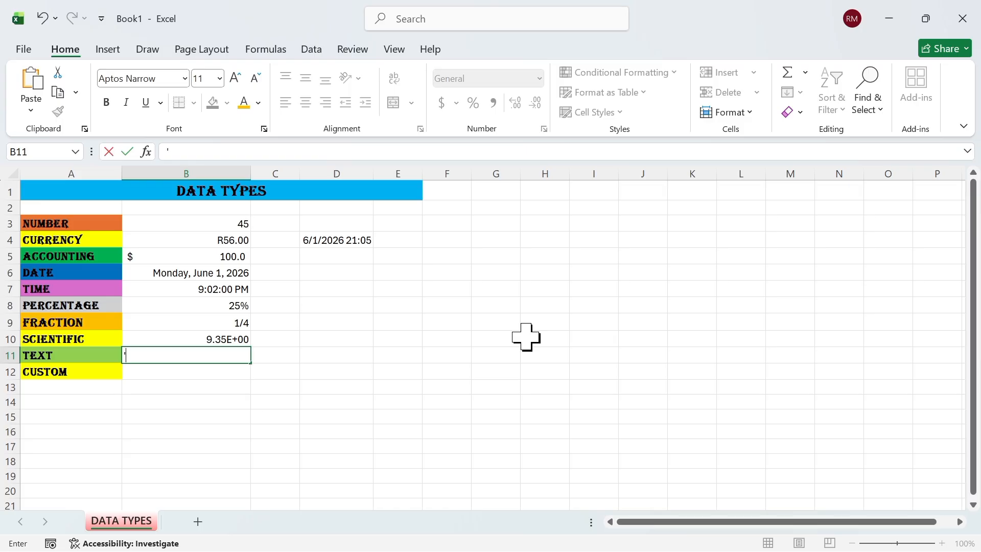
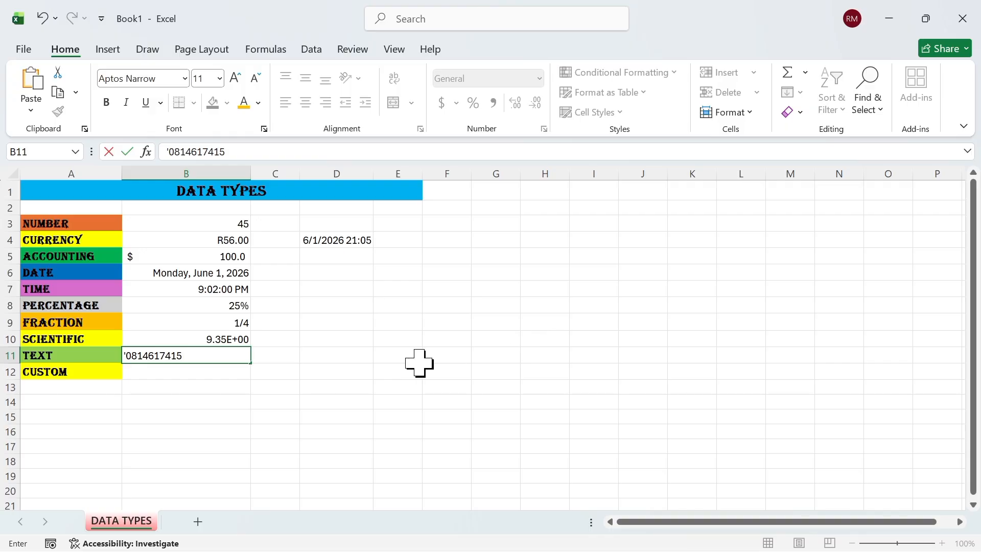
left_click(238, 372)
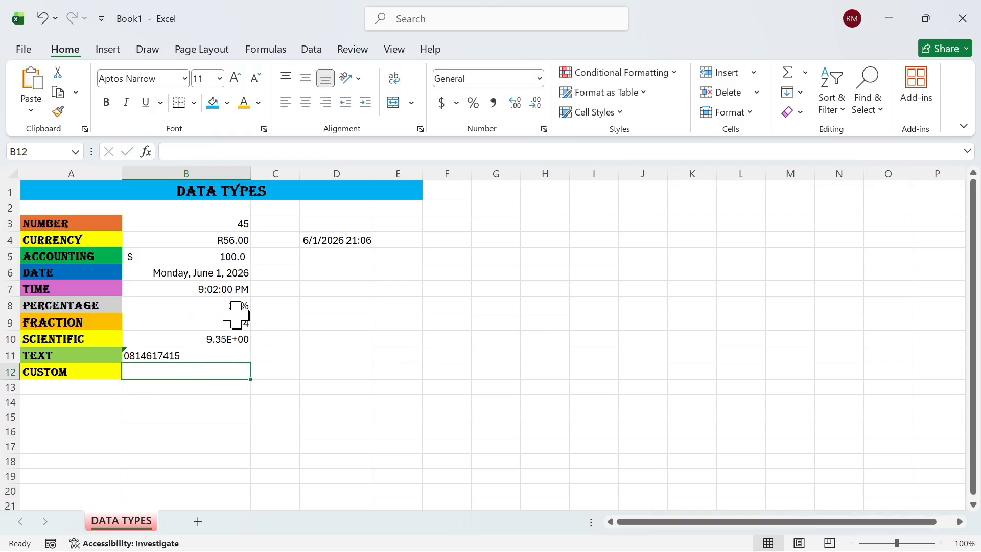
left_click(187, 356)
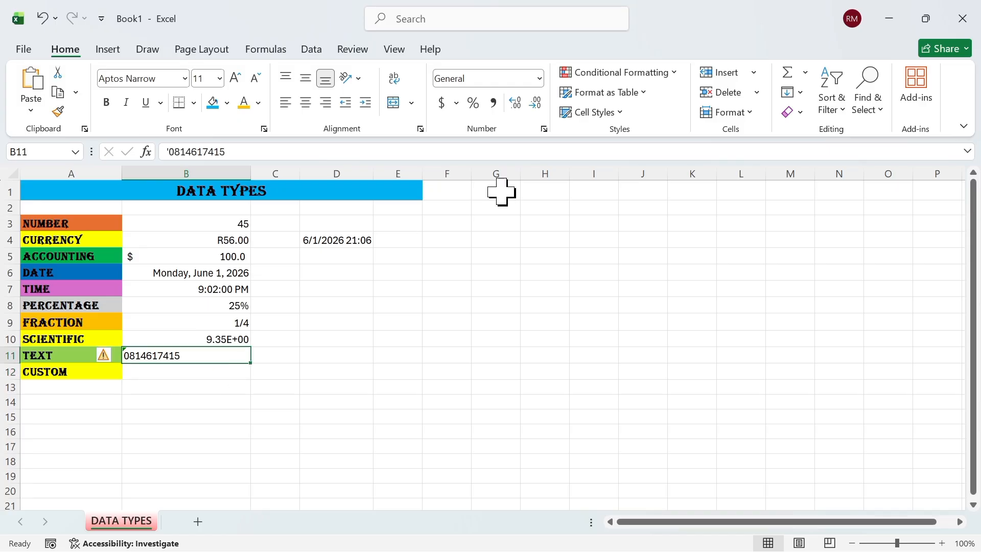
left_click(545, 129)
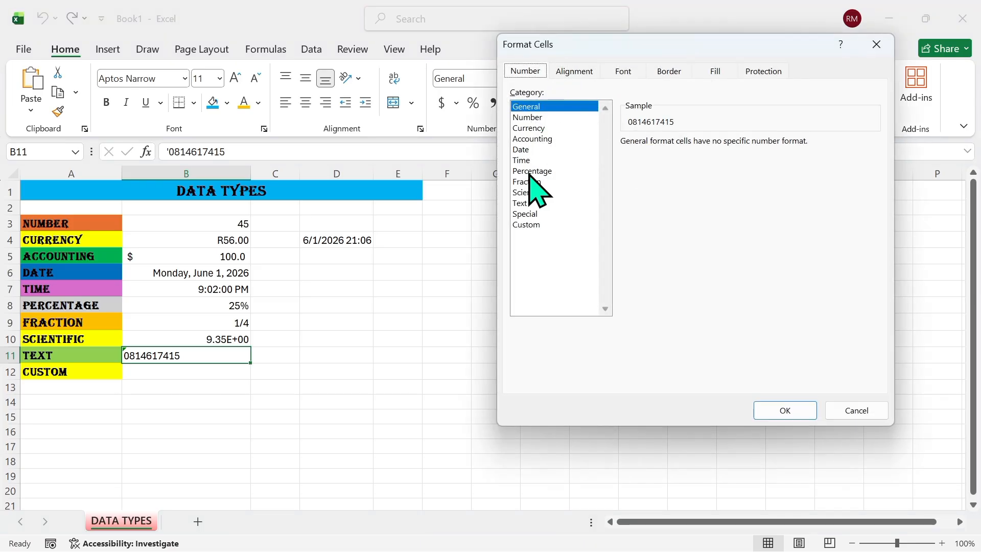
Format B11 as Text and replace the phone number with a person's name
left_click(536, 203)
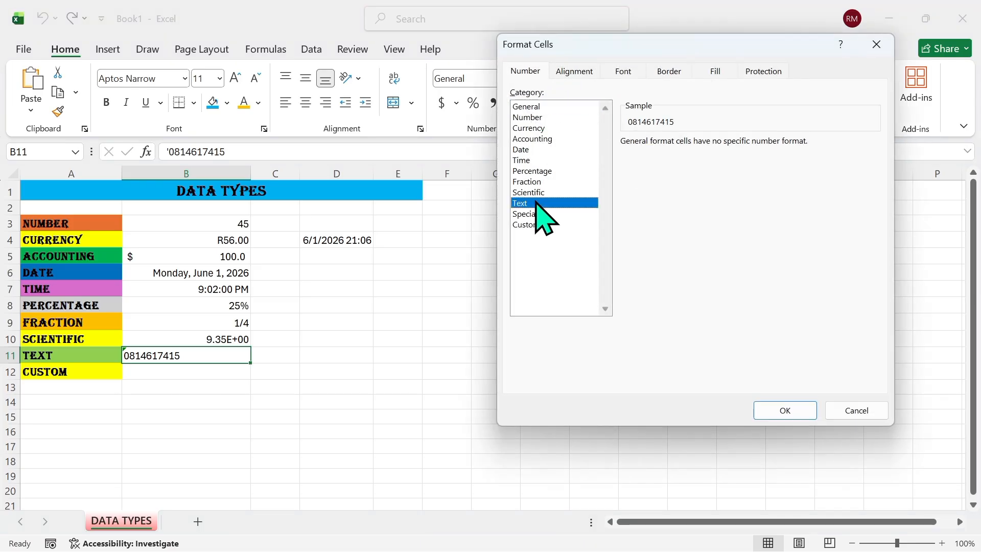
left_click(796, 410)
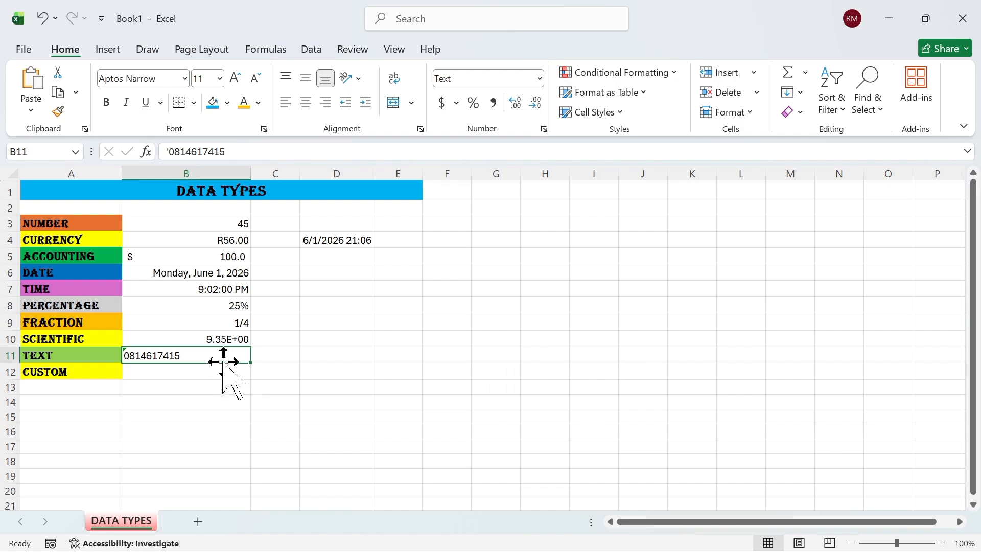
key("BackSpace")
type("m")
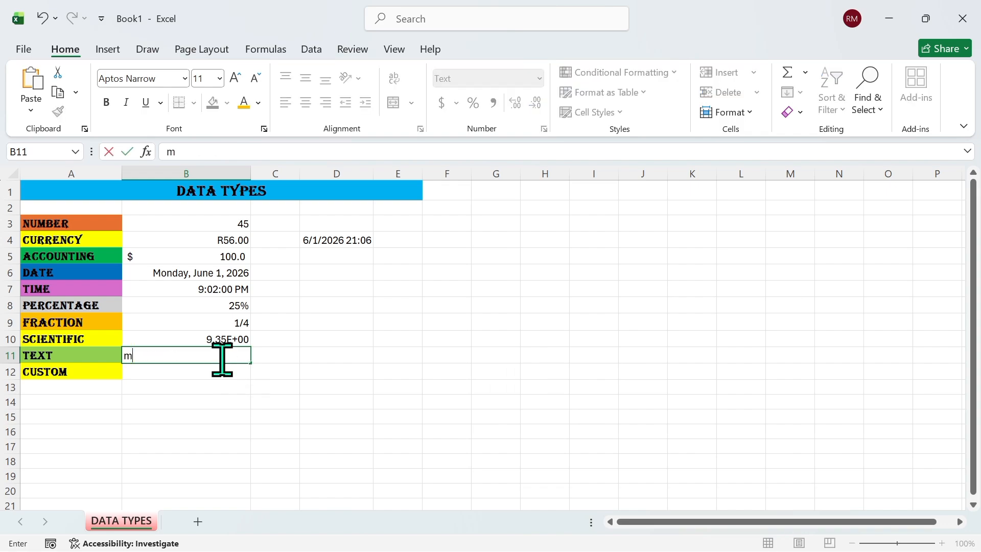
key("BackSpace")
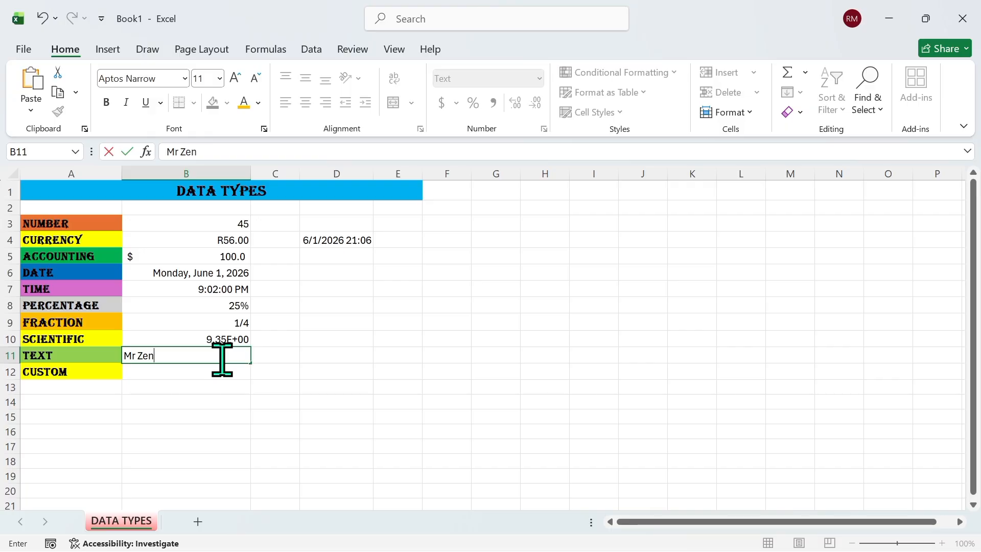
left_click(240, 375)
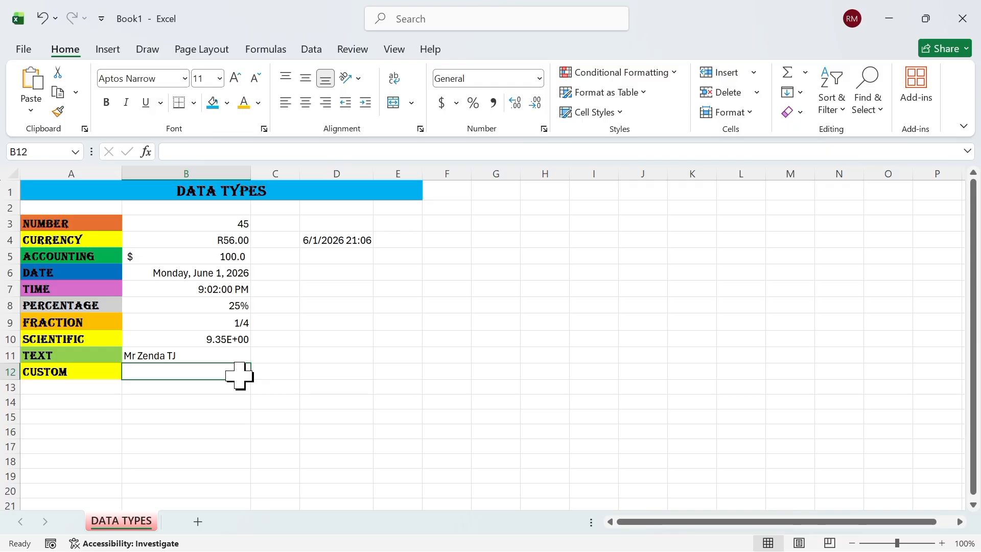
Enter 6/1/2026 in B12 with the custom d-mmm-yy format, showing 1-Jun-26
type("6/1")
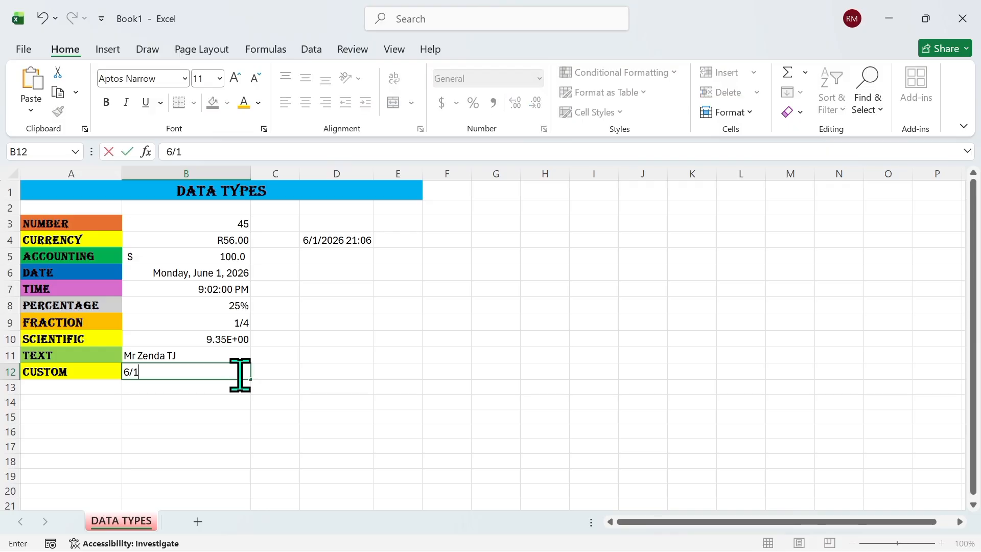
type("/2026")
left_click(144, 418)
left_click(192, 376)
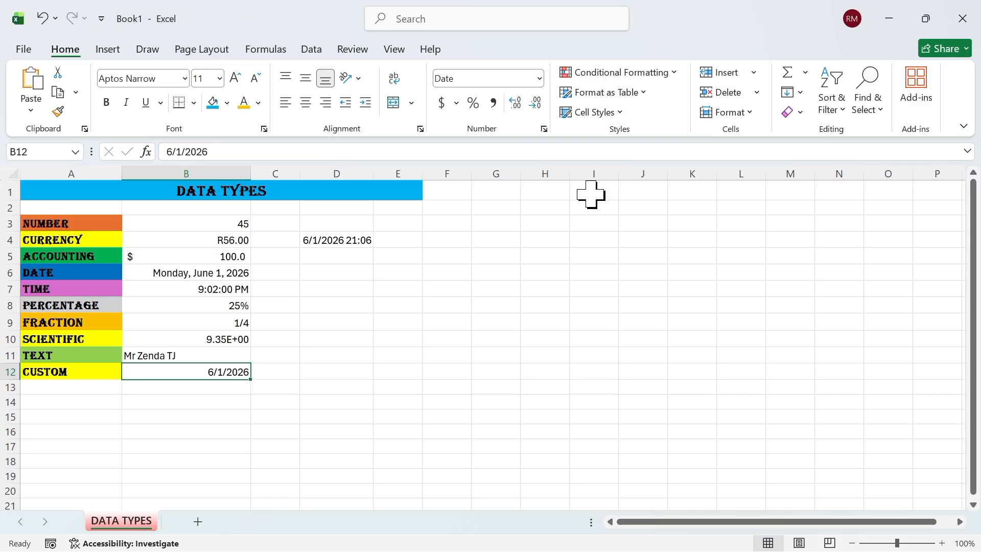
left_click(544, 129)
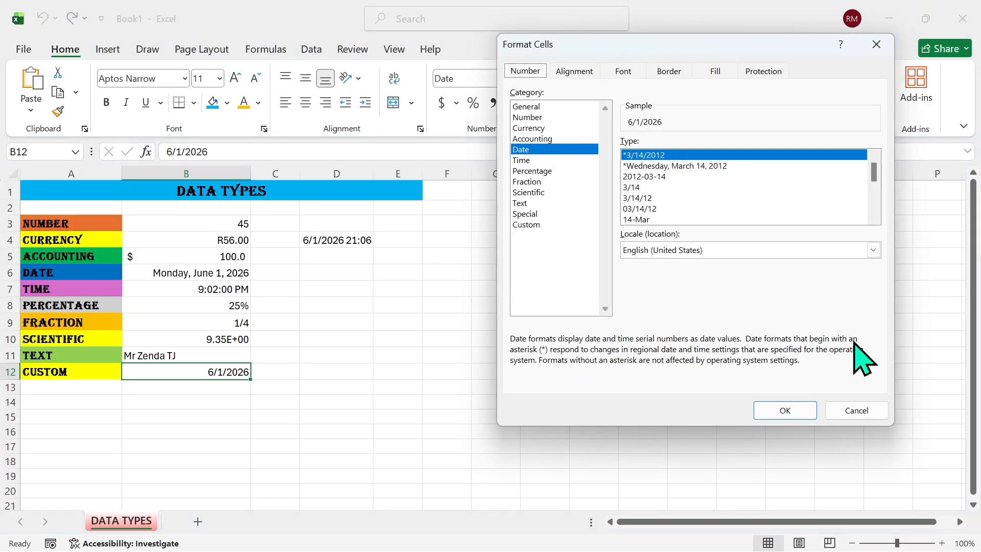
left_click(546, 227)
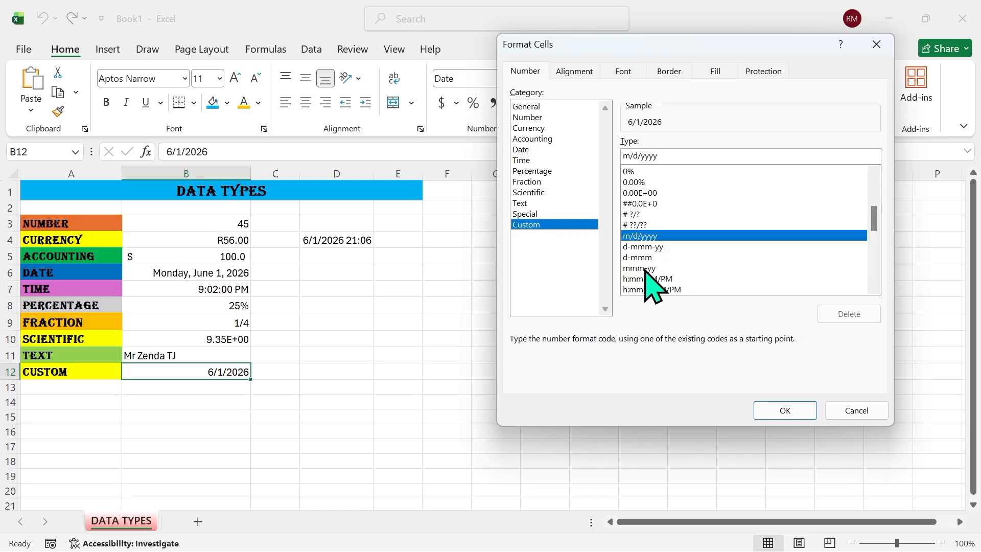
left_click(655, 248)
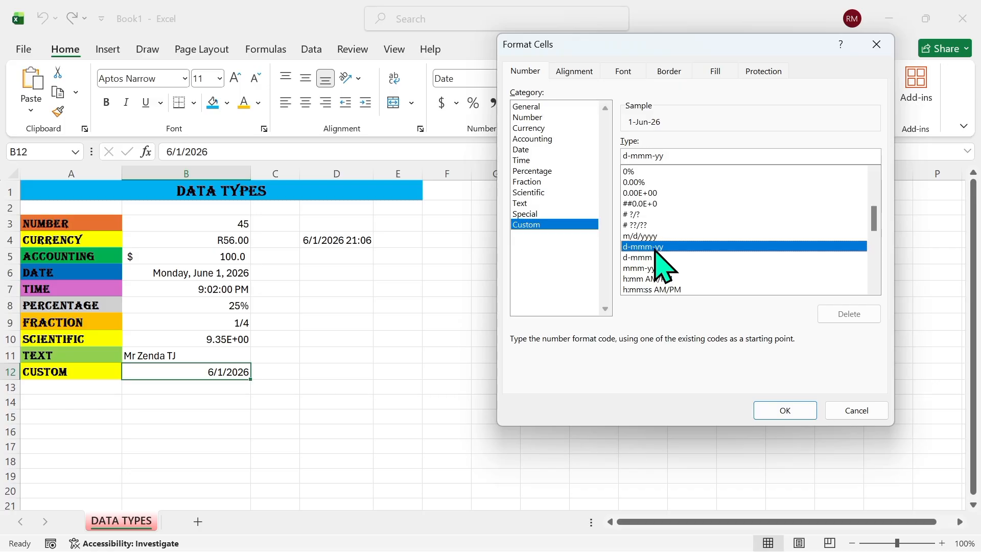
left_click(791, 407)
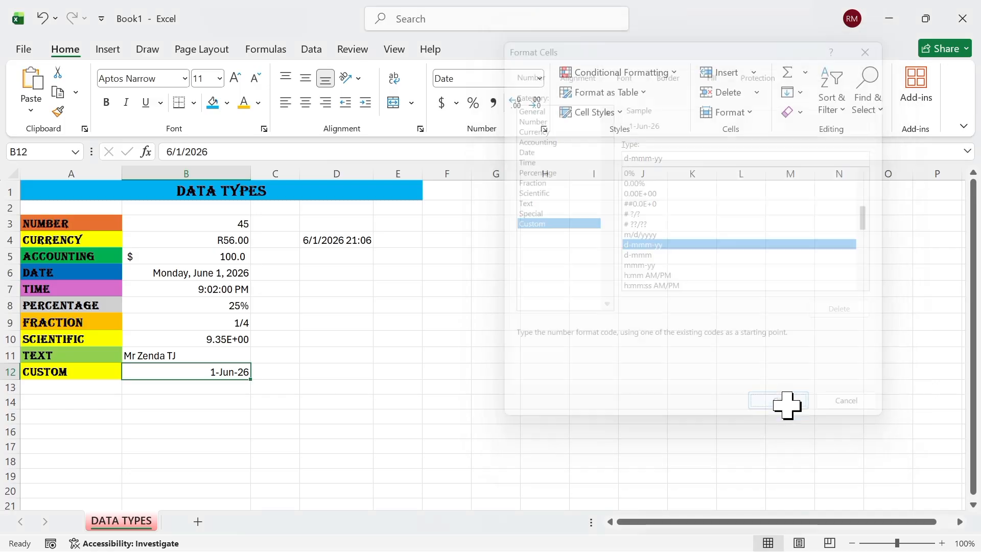
Change B12's custom format code to dd/mm/yyyy so it reads 01/06/2026
right_click(244, 374)
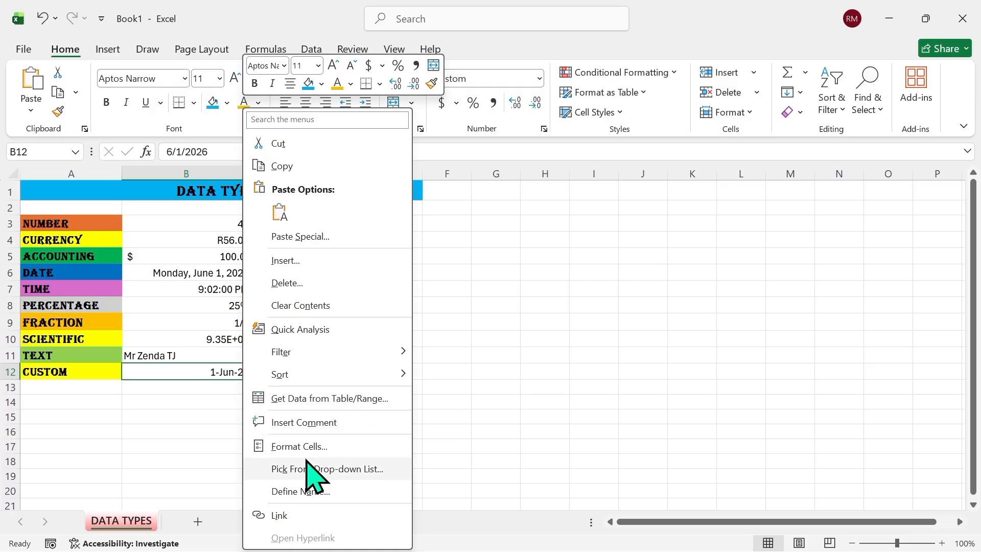
left_click(338, 449)
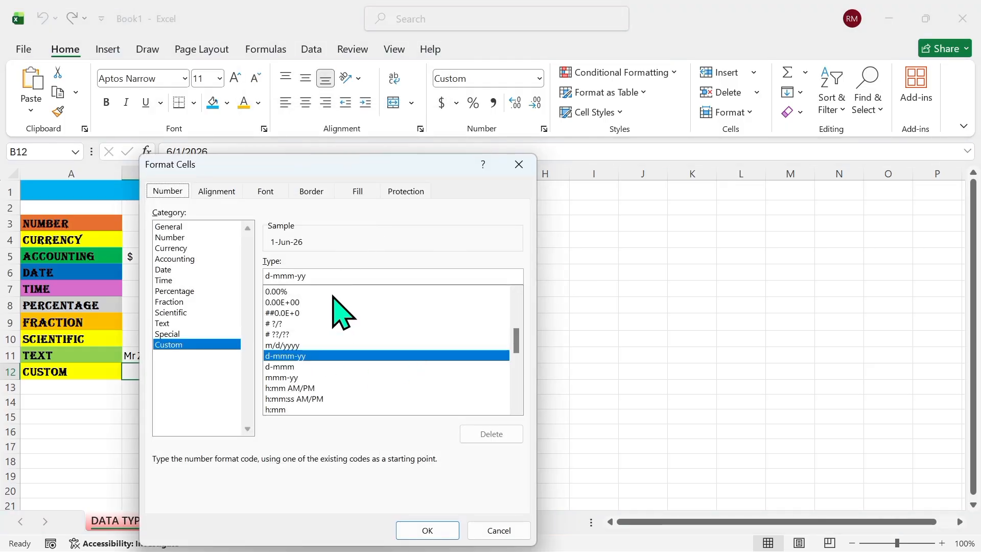
left_click(341, 271)
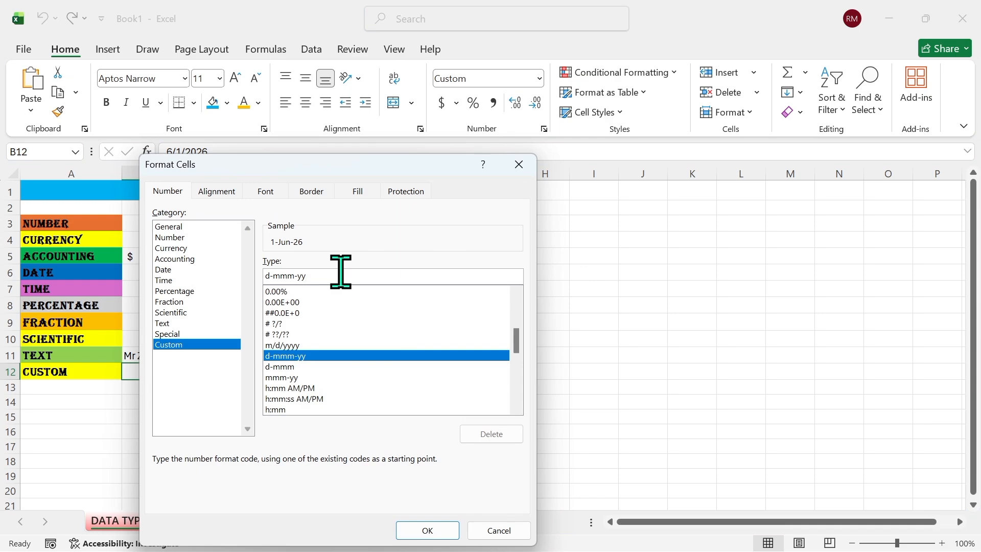
key("BackSpace")
key("BackSpace")
key("BackSpace")
key("BackSpace")
key("BackSpace")
key("BackSpace")
key("BackSpace")
key("BackSpace")
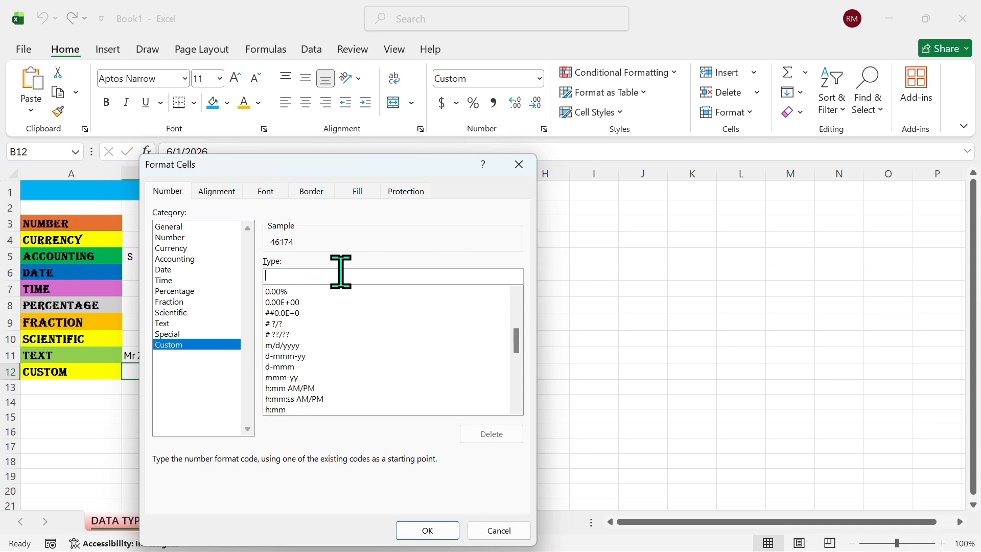
type("dd/mm/yyyy")
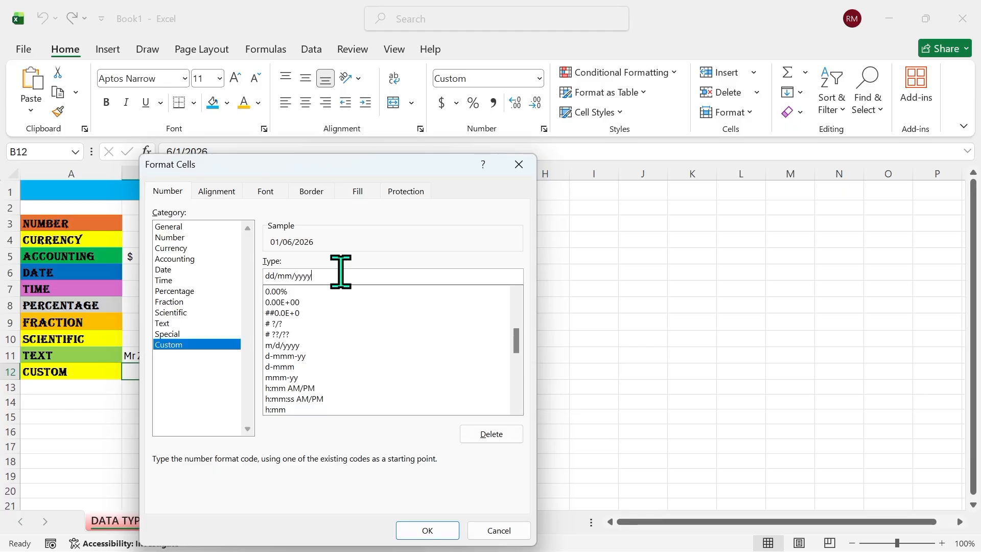
left_click(428, 530)
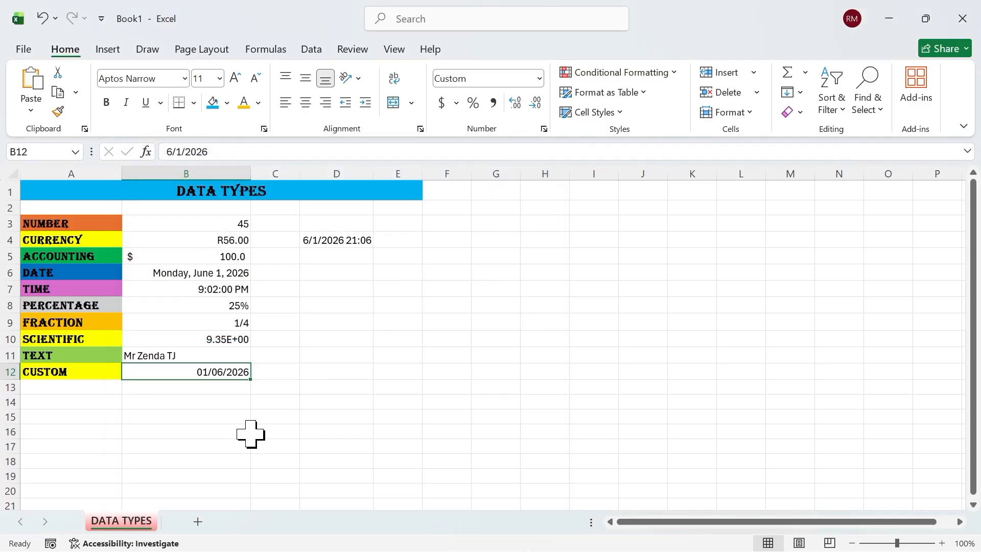
left_click(302, 387)
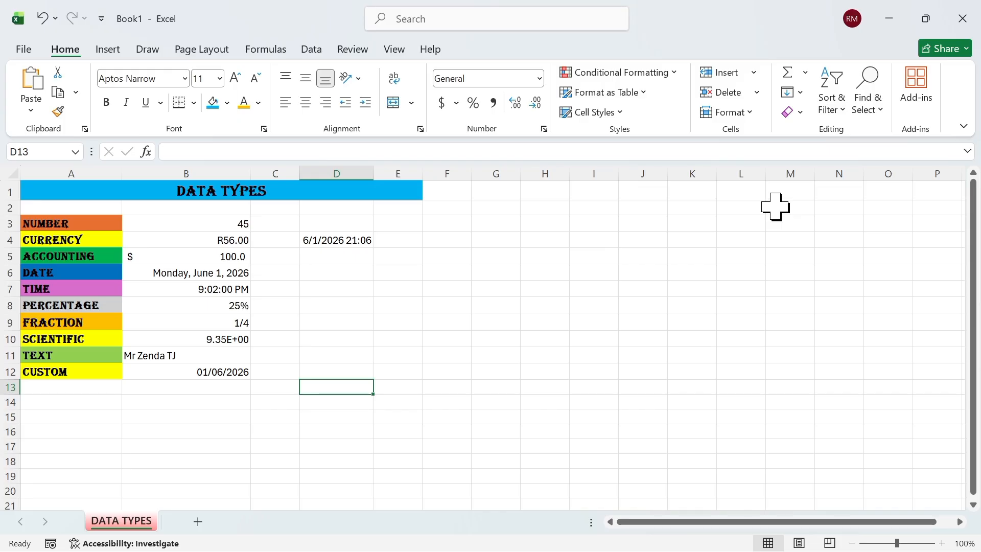
left_click(505, 174)
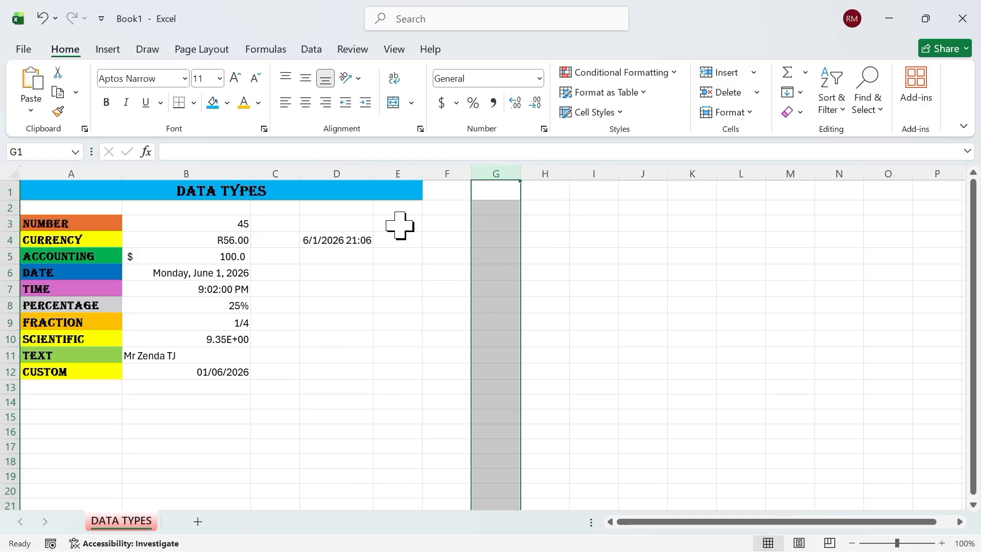
left_click(85, 259)
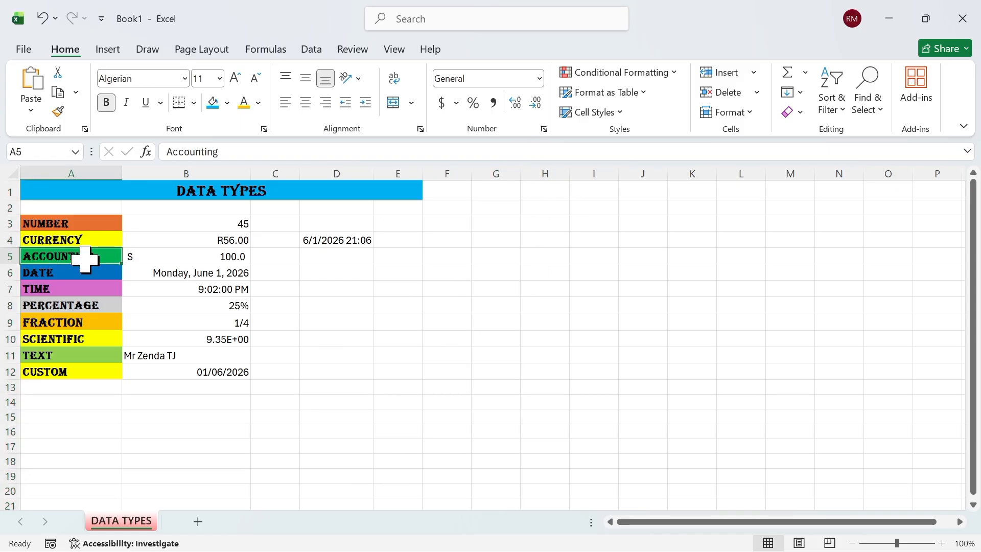
left_click(77, 269)
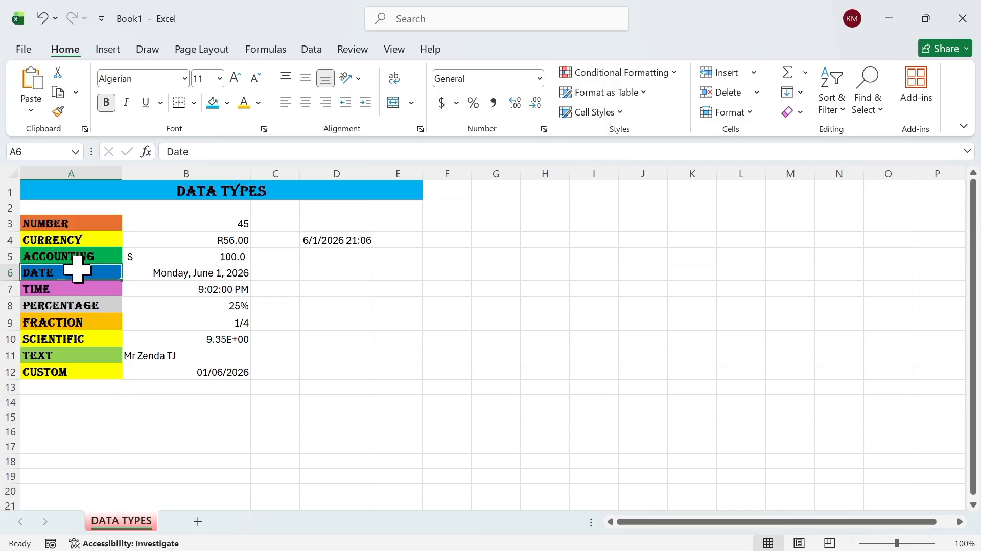